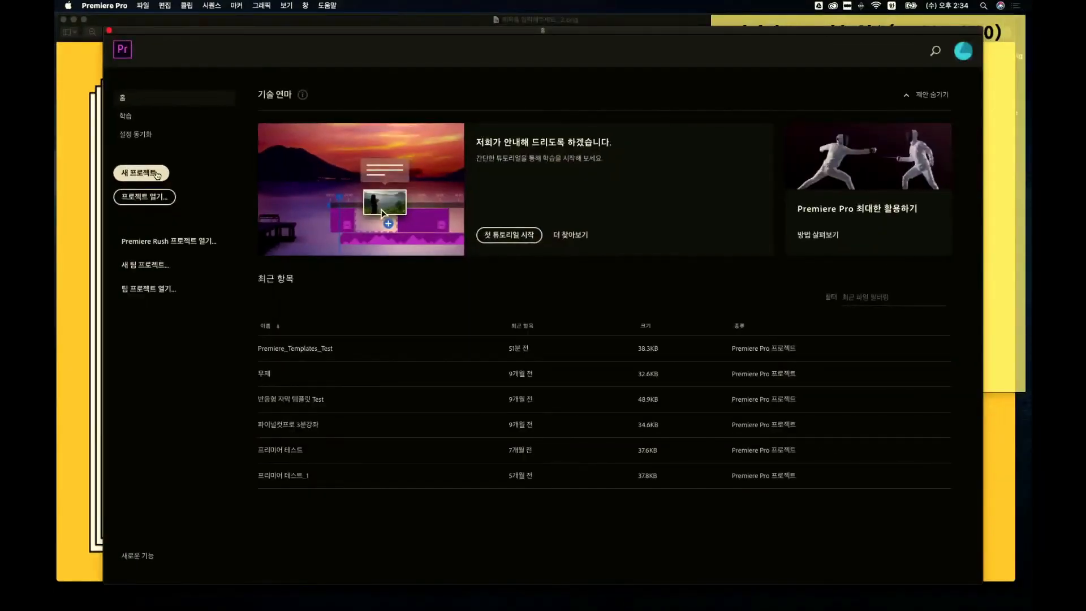
- Create a new project named "20200520 첫프로젝트" with the default settings
click(157, 175)
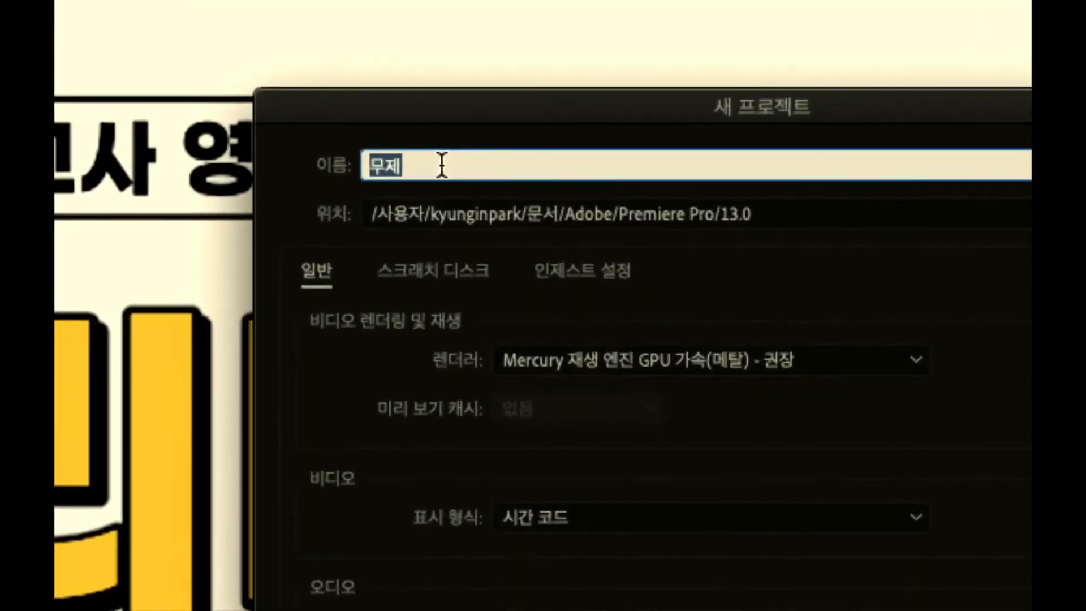
drag(442, 165, 371, 162)
key(BackSpace)
text(2020)
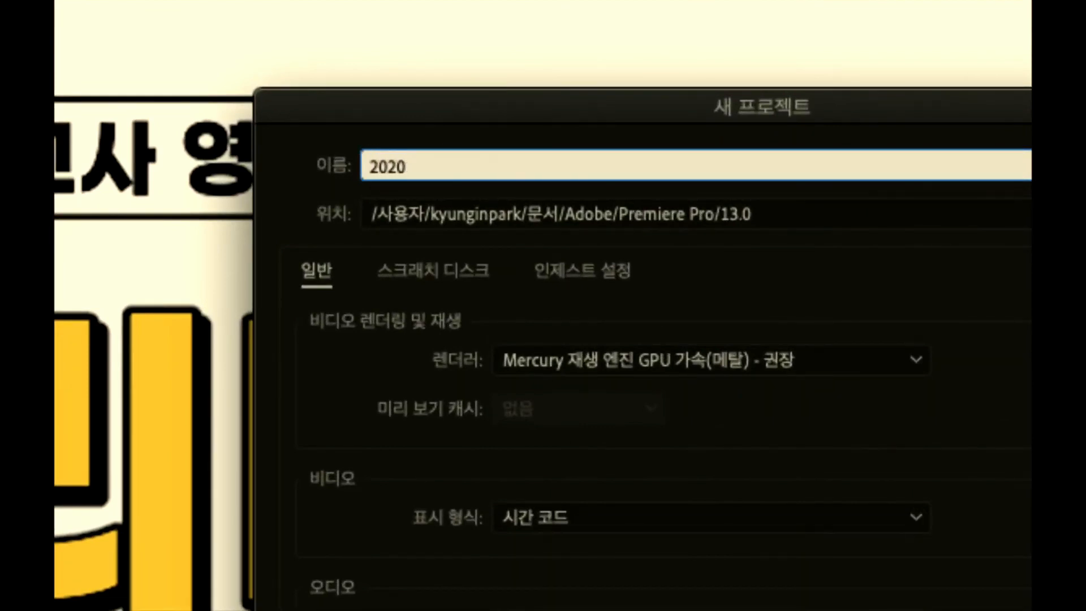
text(0520 첫프로젝트)
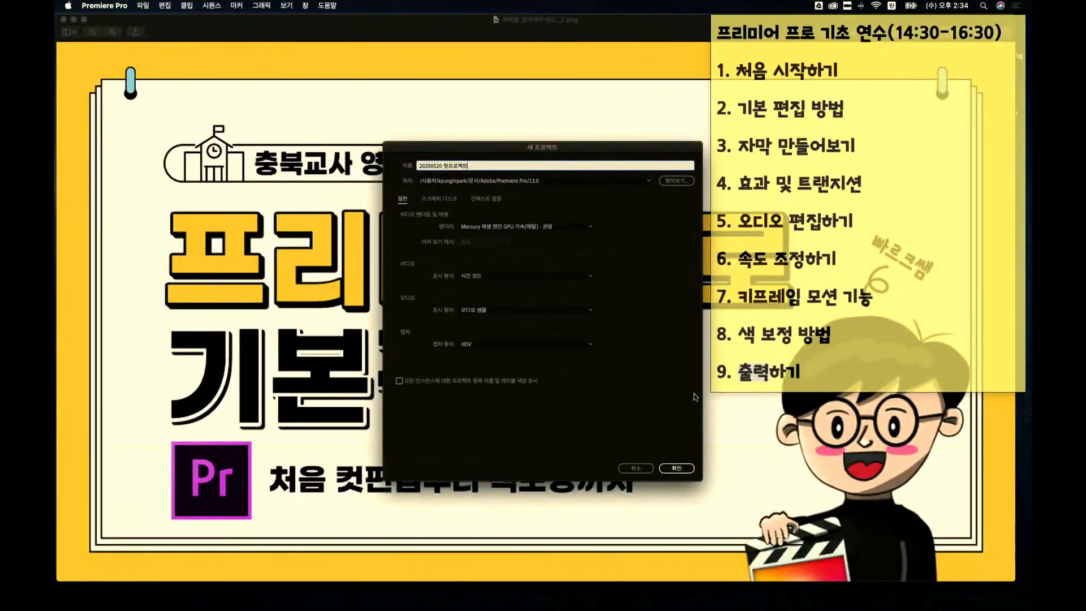
click(677, 469)
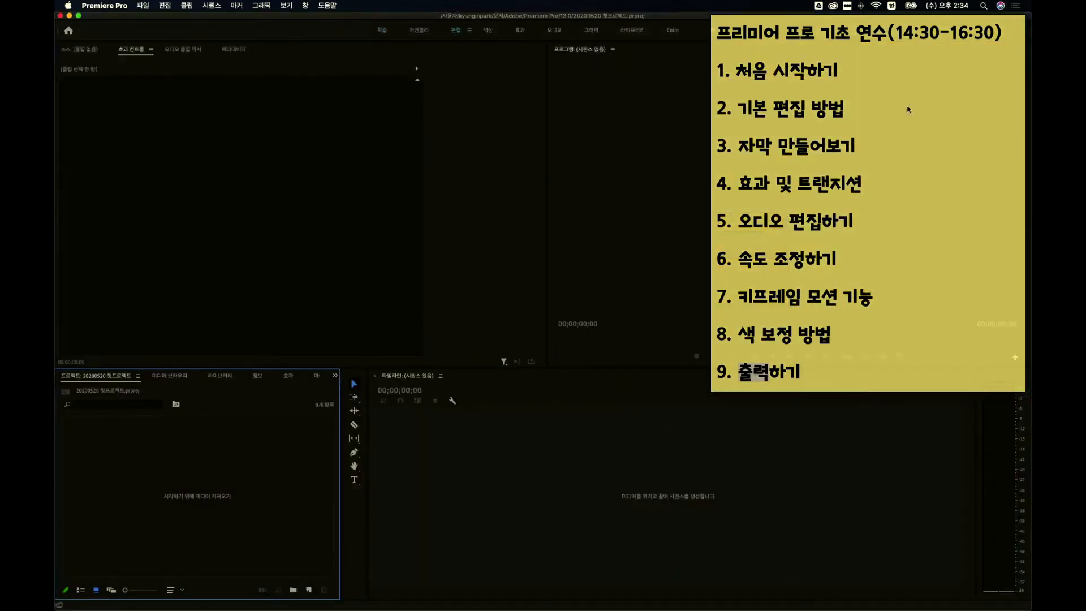
click(919, 397)
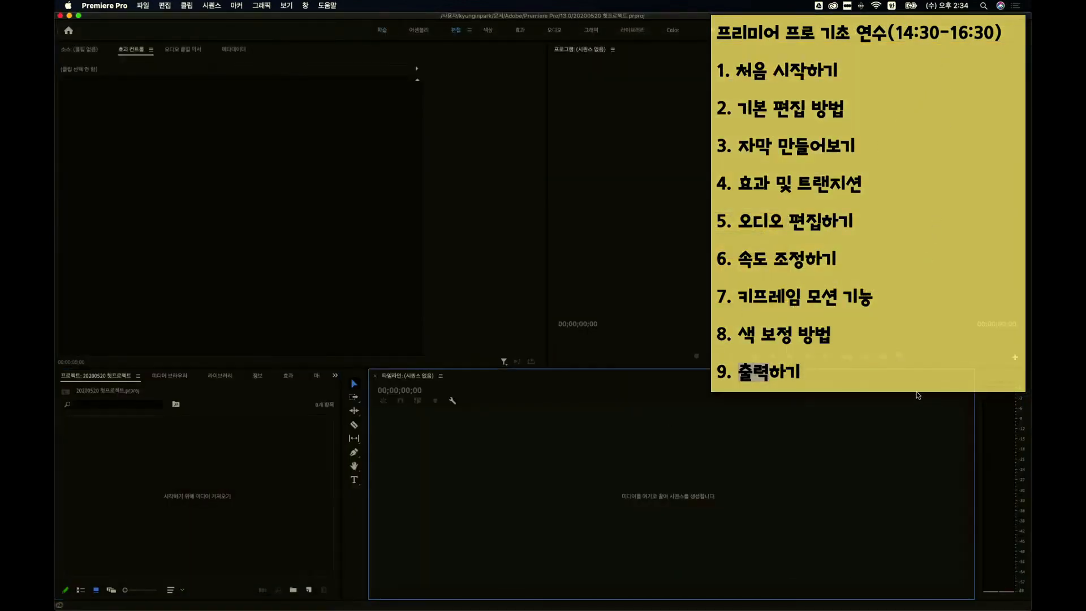
drag(834, 20, 881, 21)
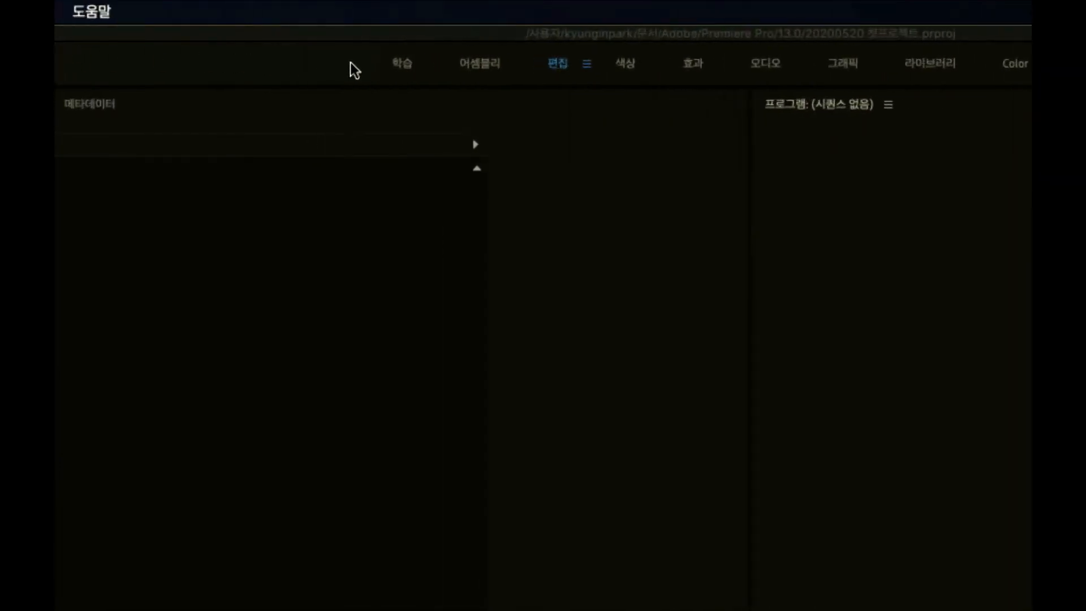
- View the Learning (학습) and Assembly (어셈블리) workspaces, then return to the Editing (편집) workspace
click(406, 64)
click(406, 64)
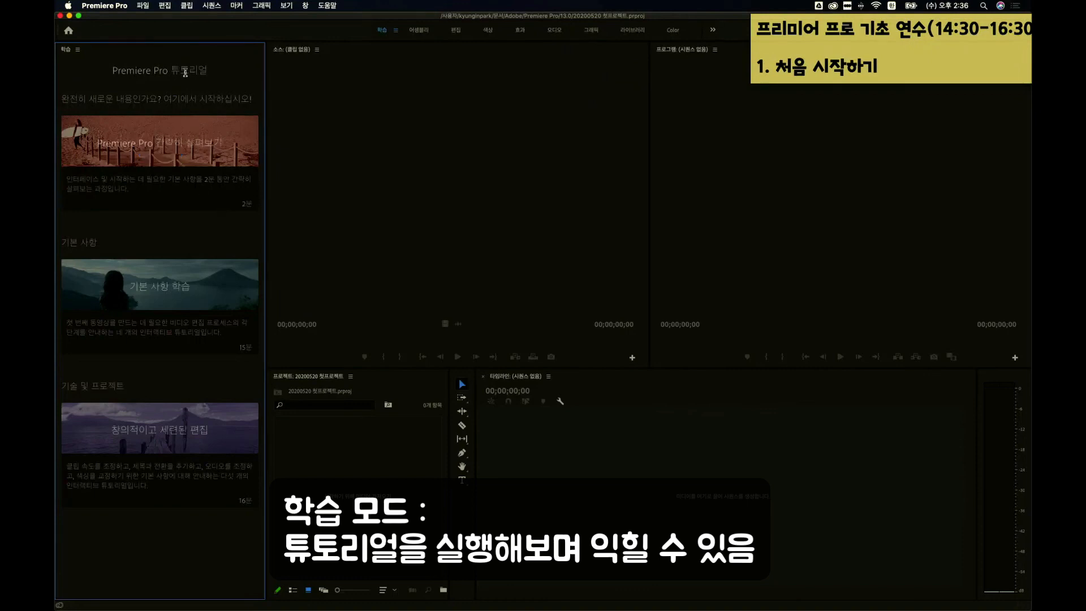
click(419, 31)
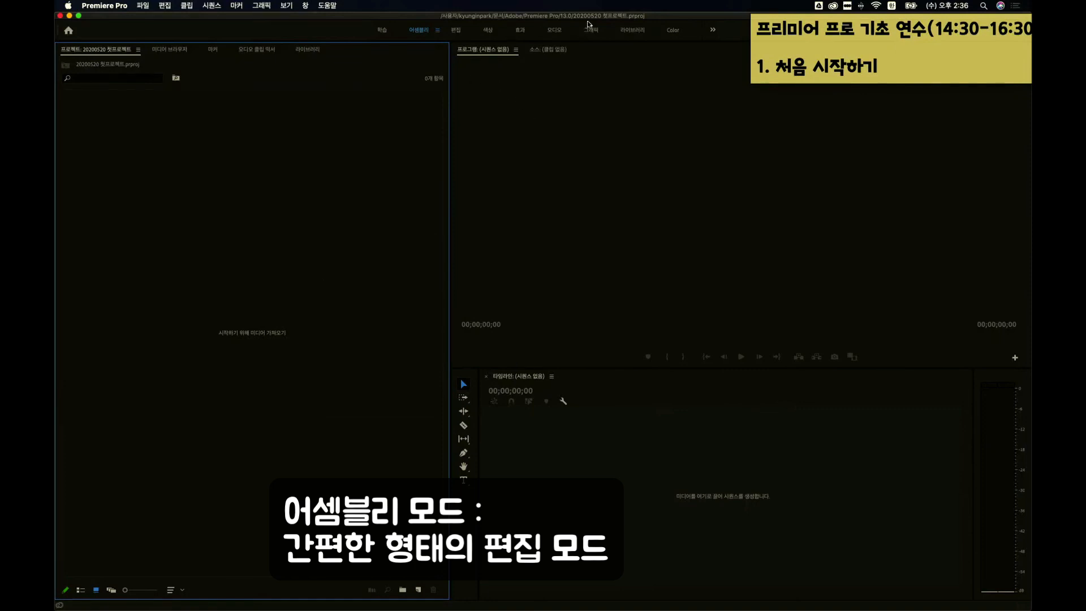
click(458, 33)
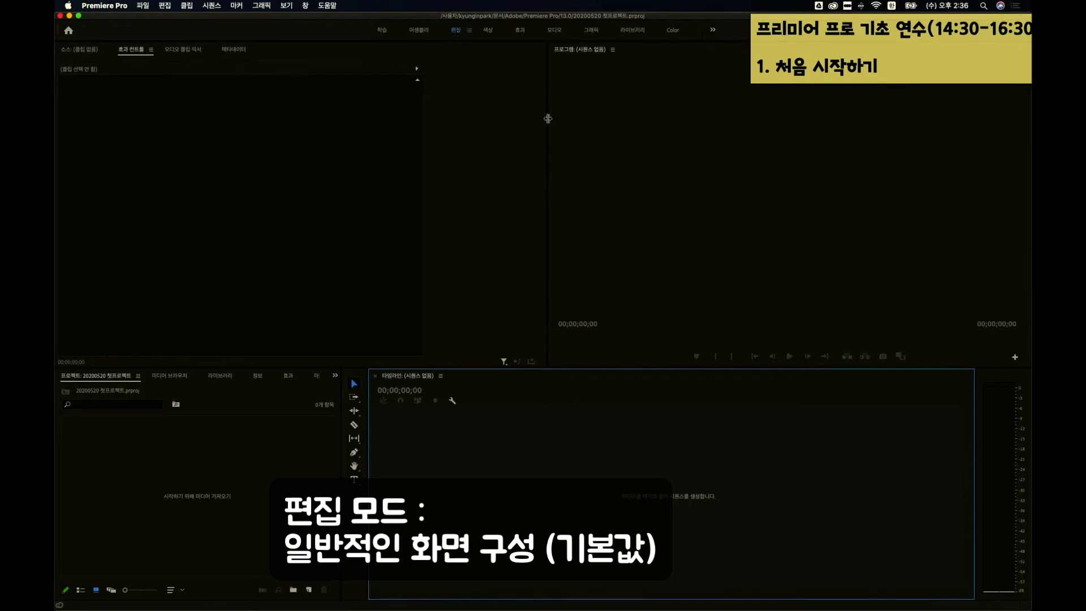
- Widen the Effect Controls panel group, then enlarge the timeline area upward and shrink it back
drag(548, 118, 570, 118)
drag(492, 365, 500, 208)
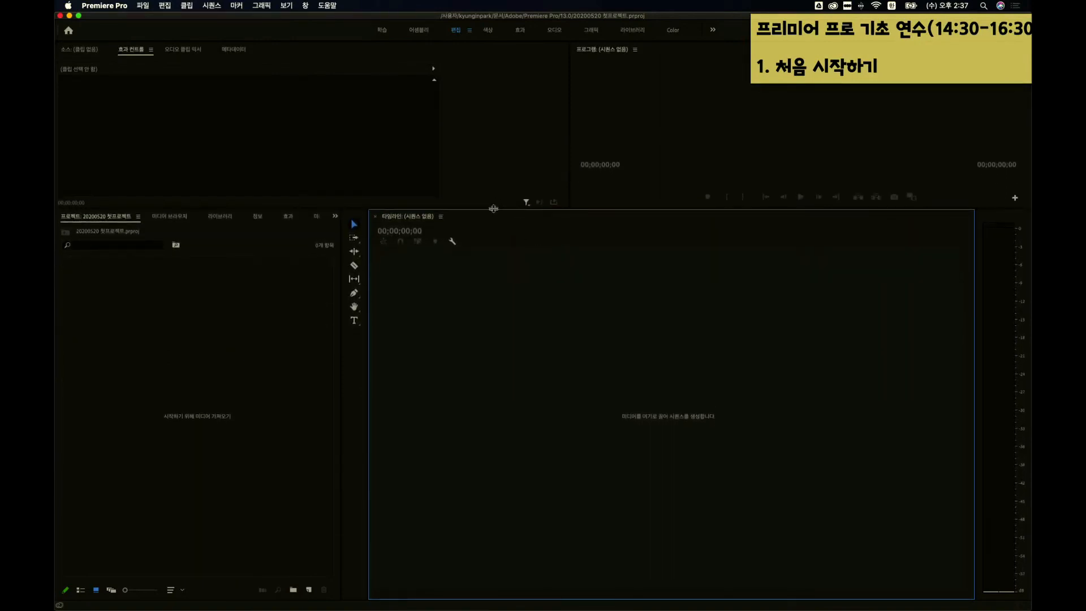
drag(491, 209, 493, 365)
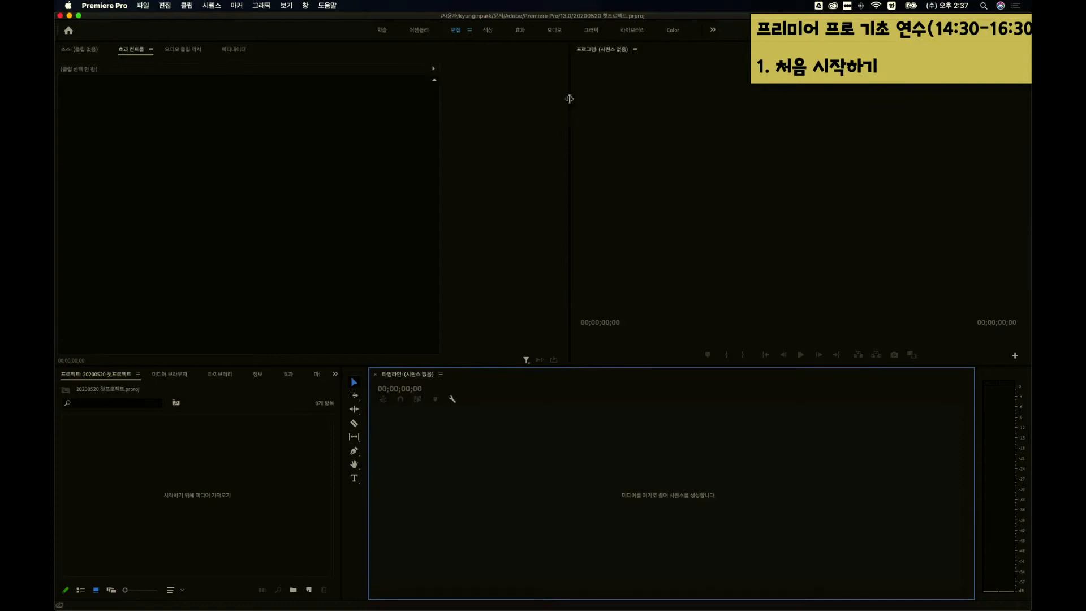
- Close the Program monitor panel and the Timeline panel
click(635, 49)
click(601, 83)
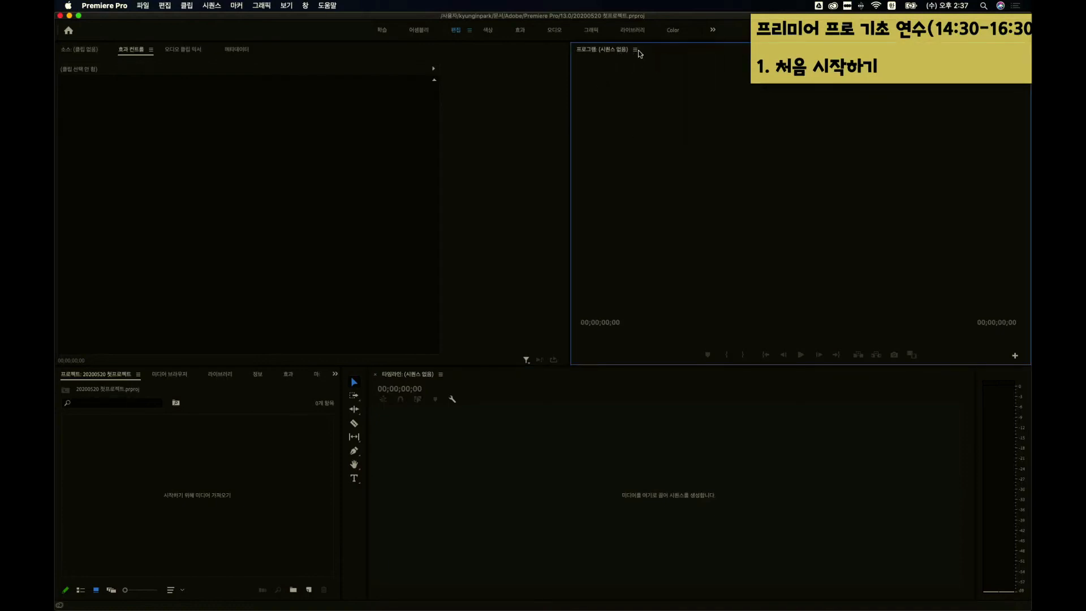
click(635, 50)
click(648, 57)
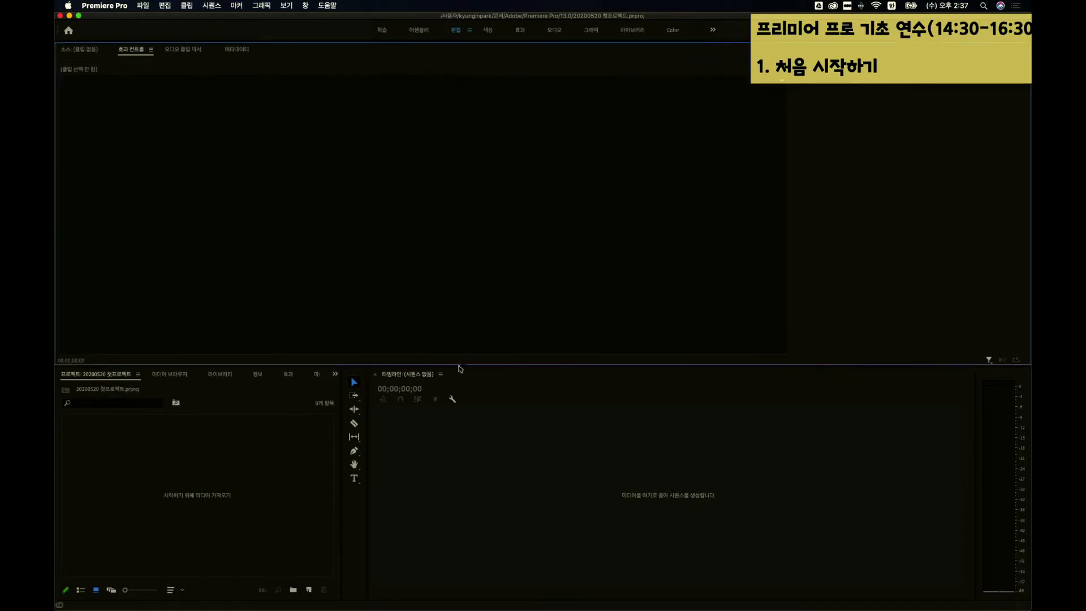
click(440, 374)
click(461, 381)
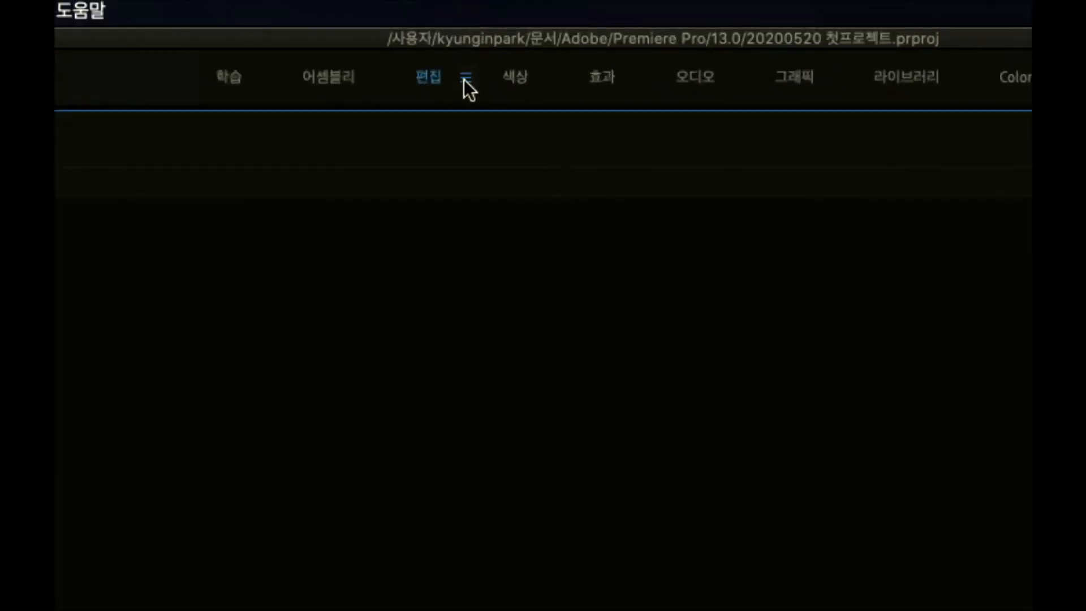
- Reset the Editing (편집) workspace to its saved layout
click(465, 79)
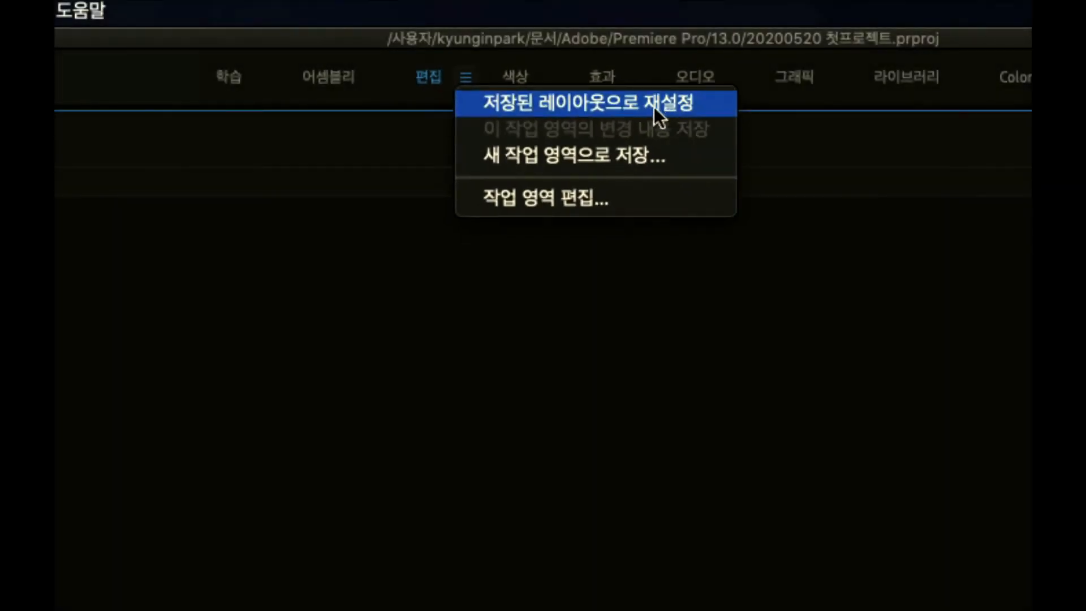
click(659, 107)
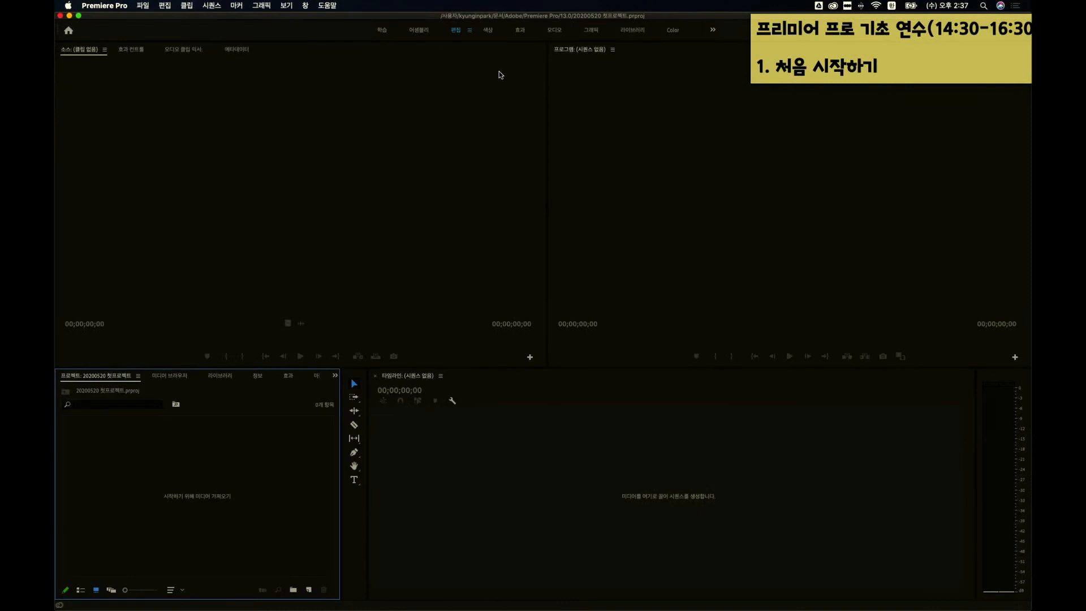
- View the Color (색상) and Effects (효과) workspaces and return to the Editing (편집) workspace
click(470, 30)
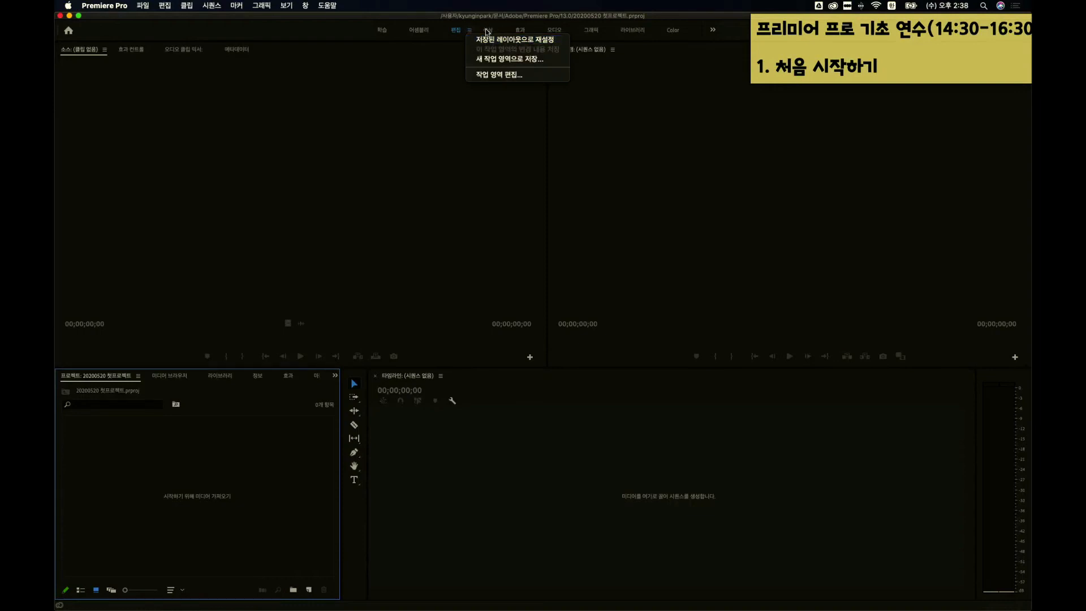
click(488, 30)
click(494, 32)
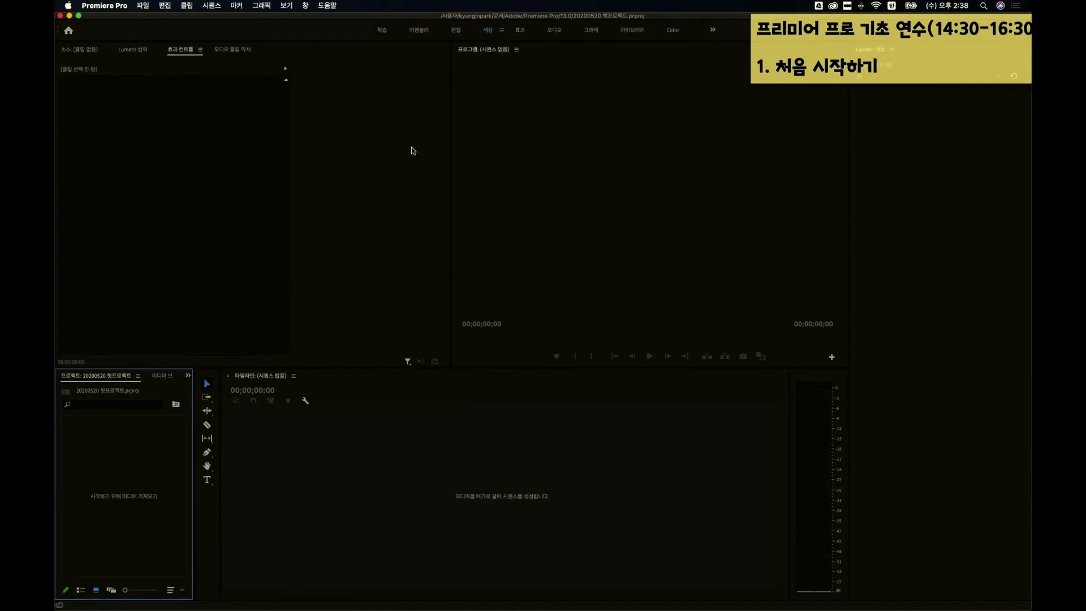
click(520, 32)
click(461, 31)
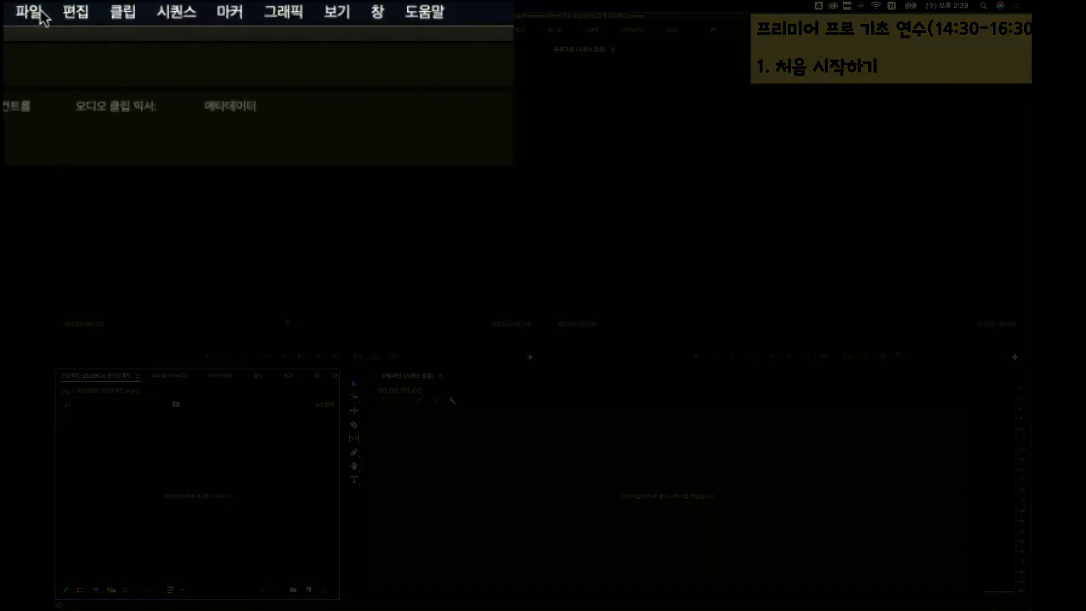
- Open the new sequence settings and expand the AVCHD 1080p presets
click(39, 10)
mouse_move(78, 43)
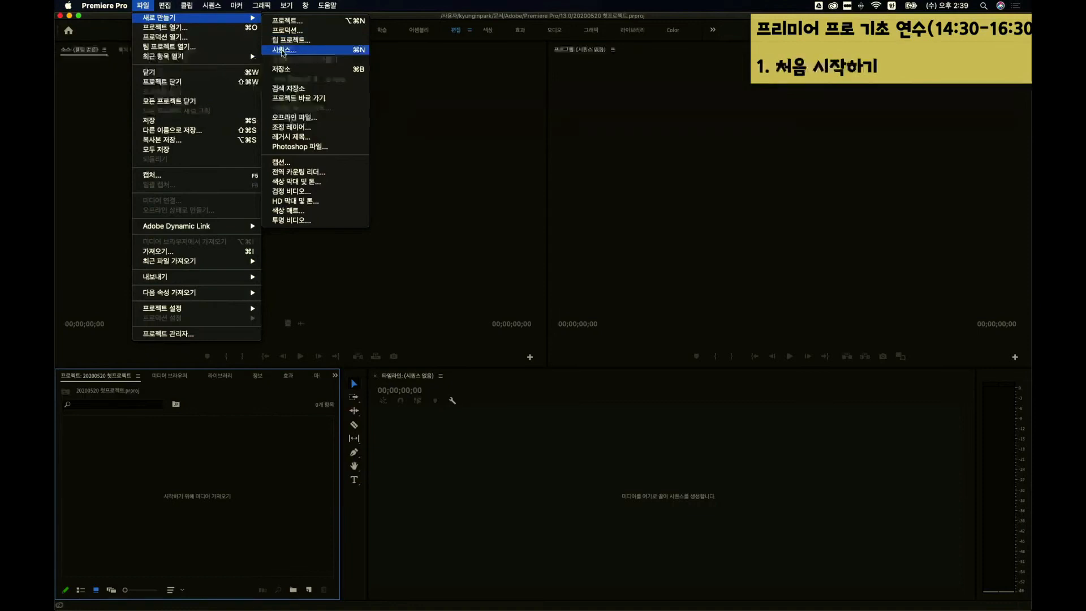
click(283, 51)
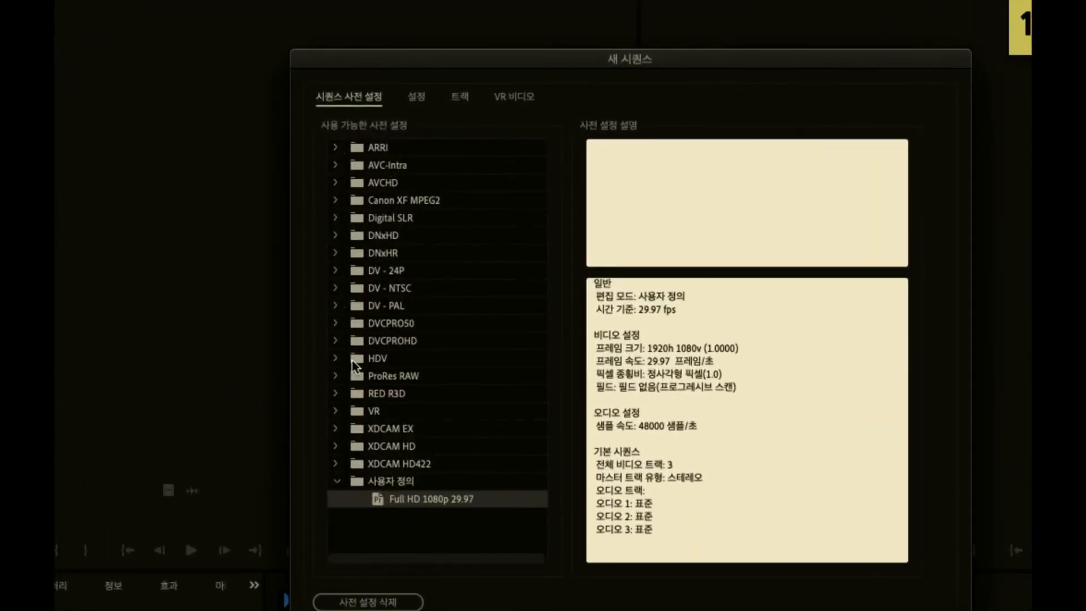
click(338, 184)
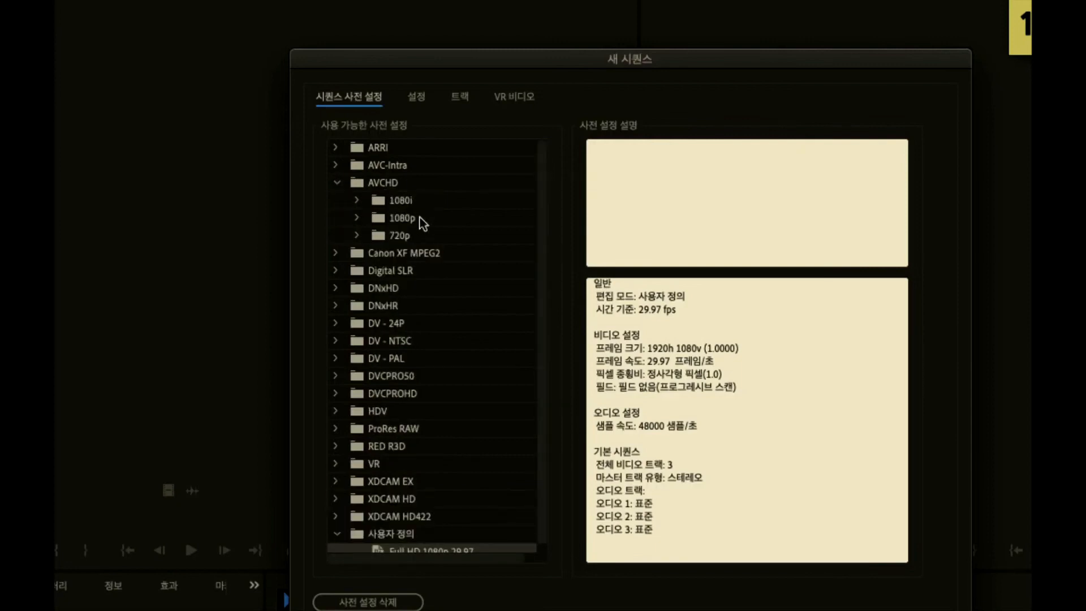
click(356, 220)
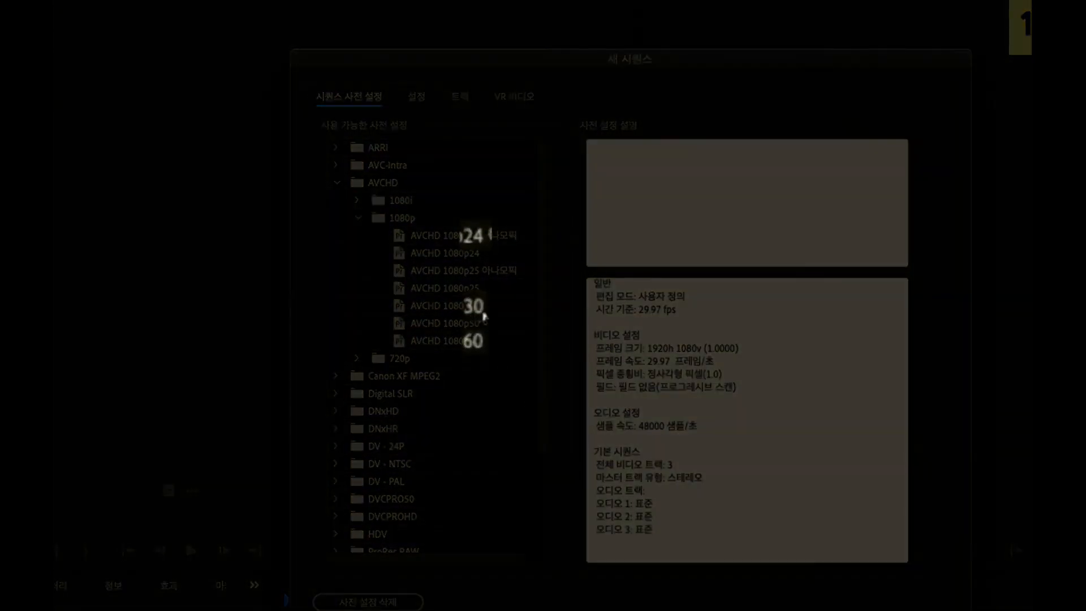
- Compare the frame rates in the descriptions of the AVCHD 1080p24, 1080p30 and 1080p60 presets
click(476, 342)
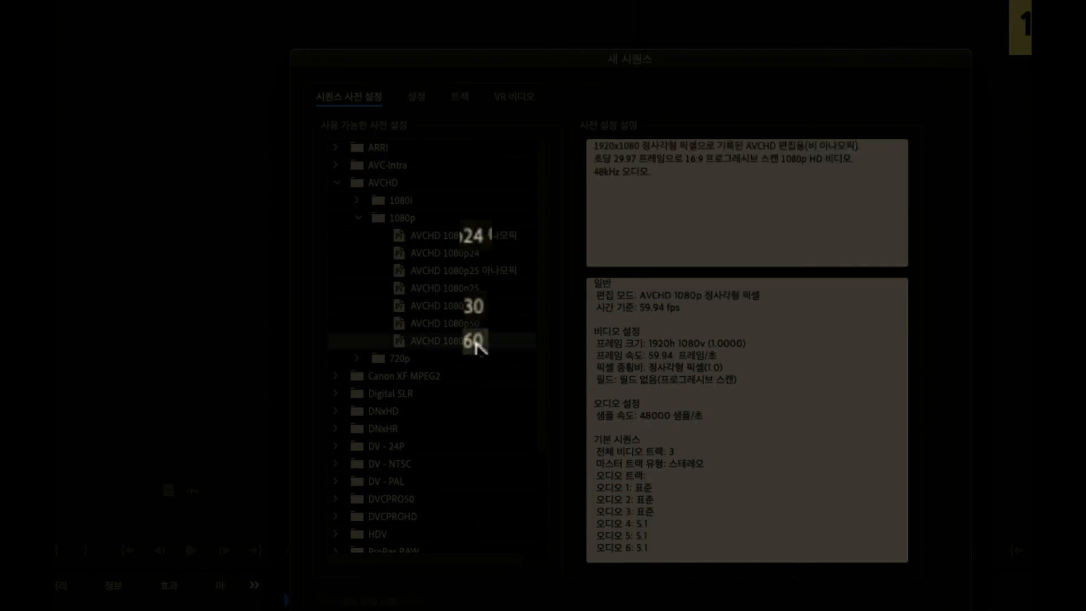
click(471, 305)
click(479, 255)
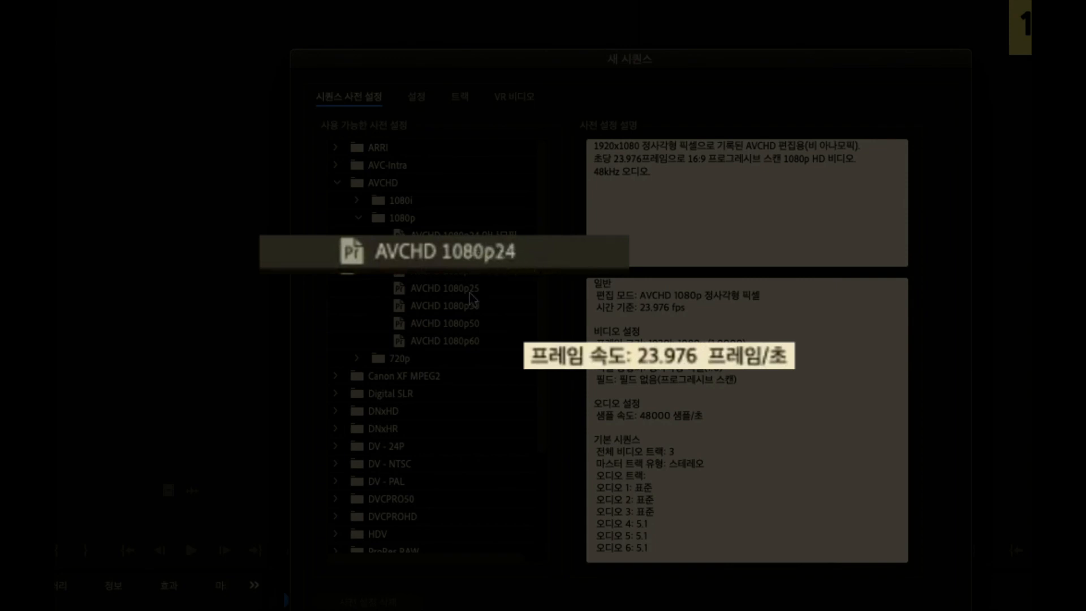
click(474, 308)
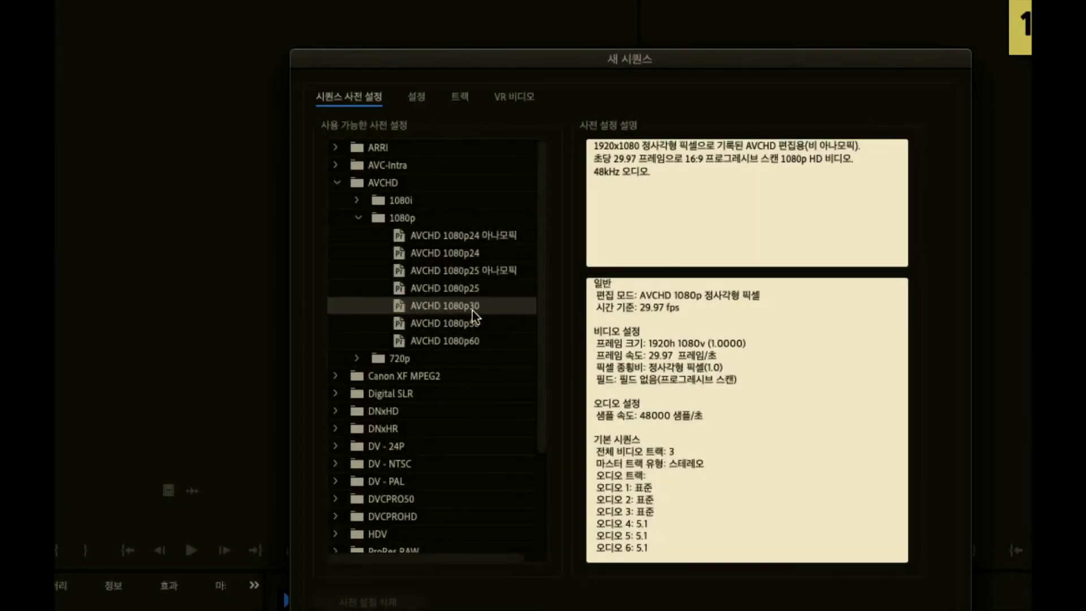
click(482, 340)
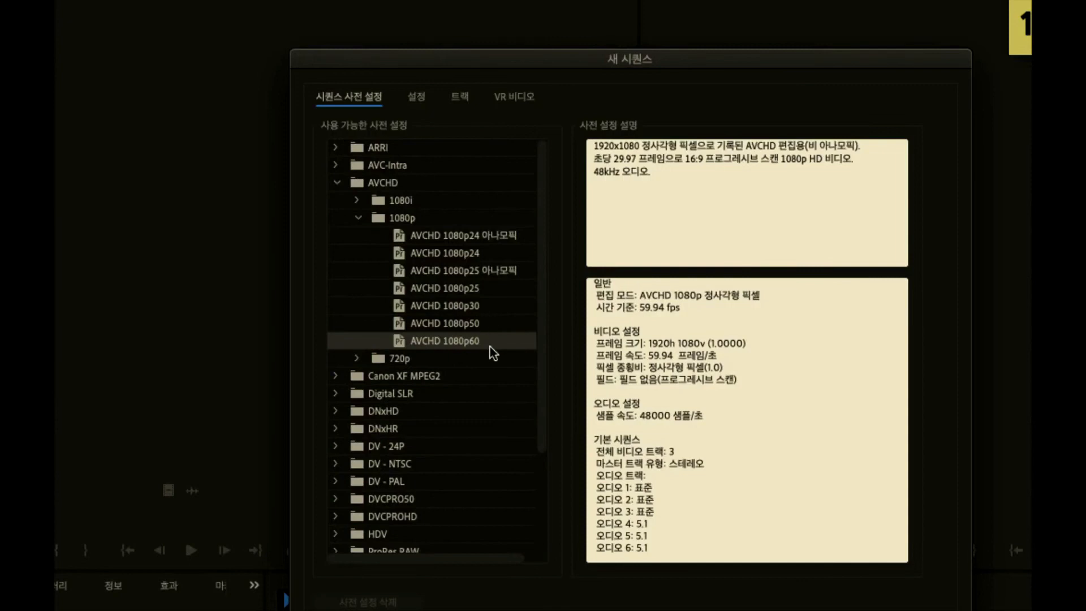
click(491, 306)
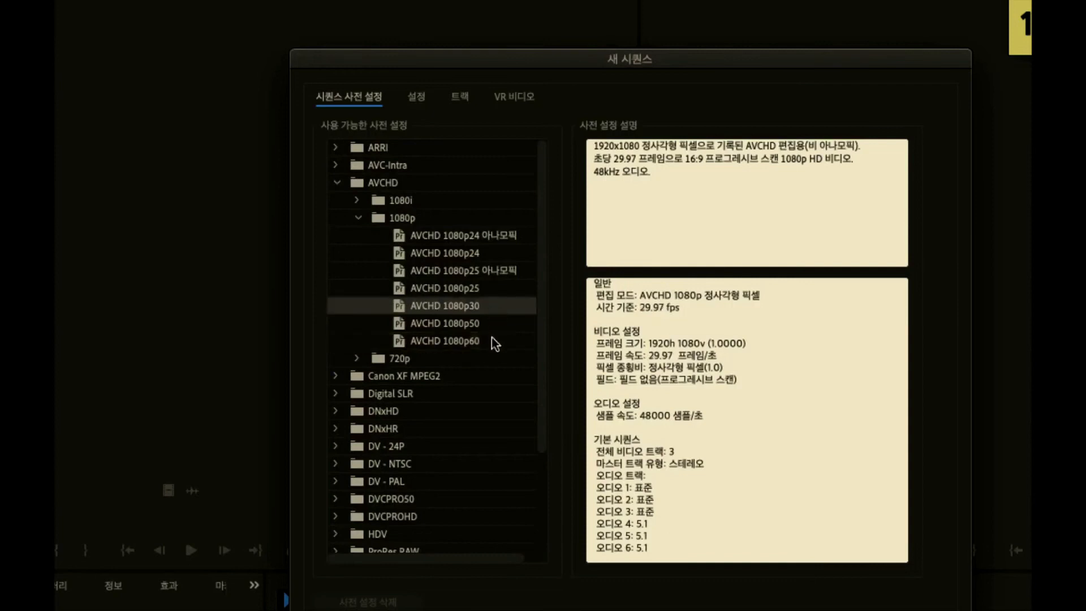
click(491, 341)
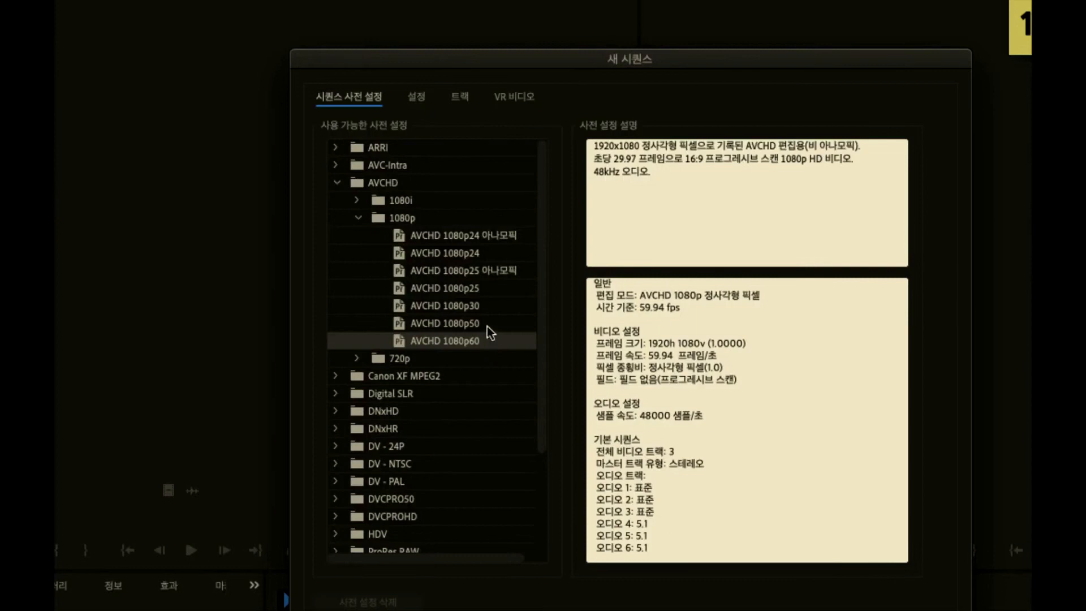
- Create the sequence with the AVCHD 1080p30 preset and deselect it in the project
click(482, 309)
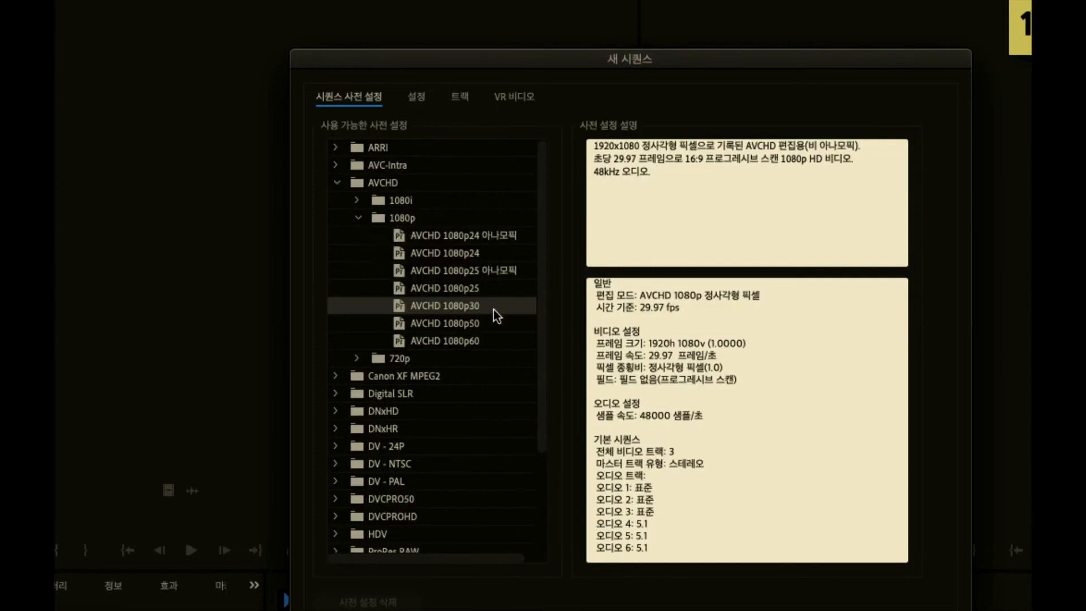
scroll(621, 320, down, 1)
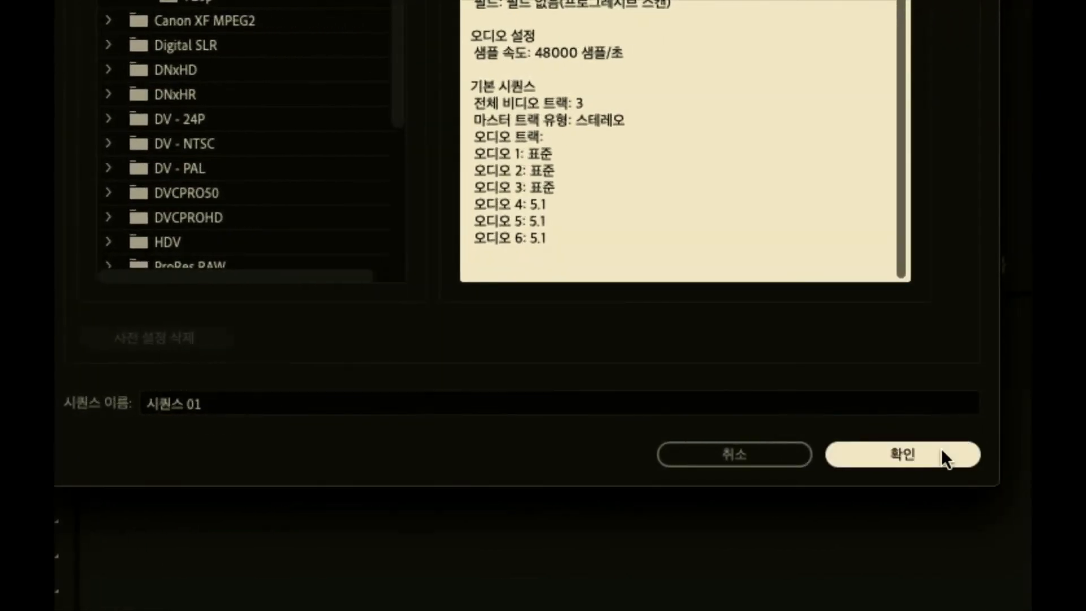
click(941, 448)
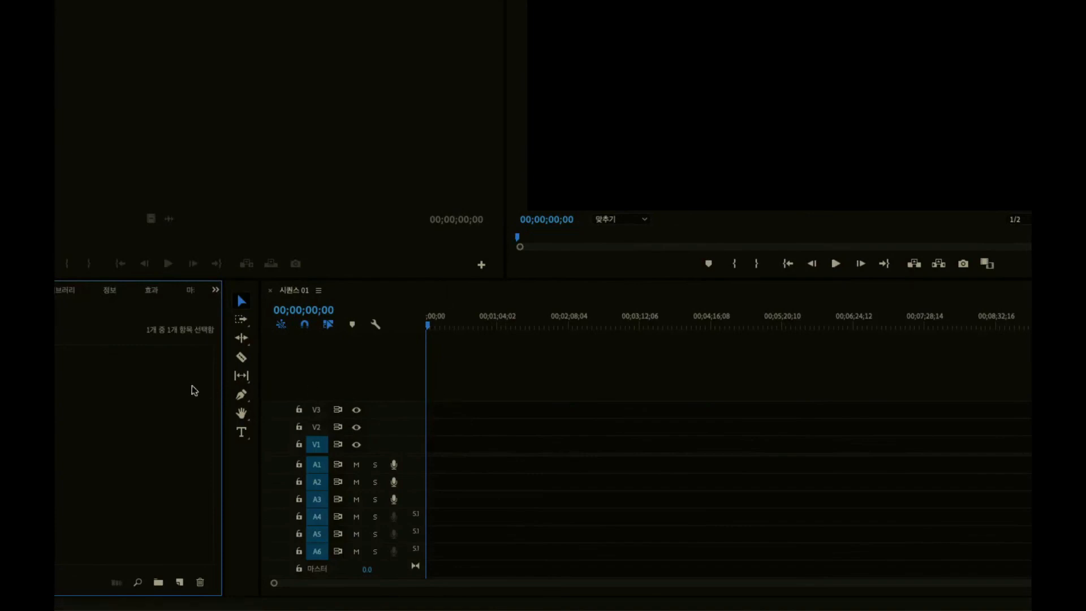
click(305, 419)
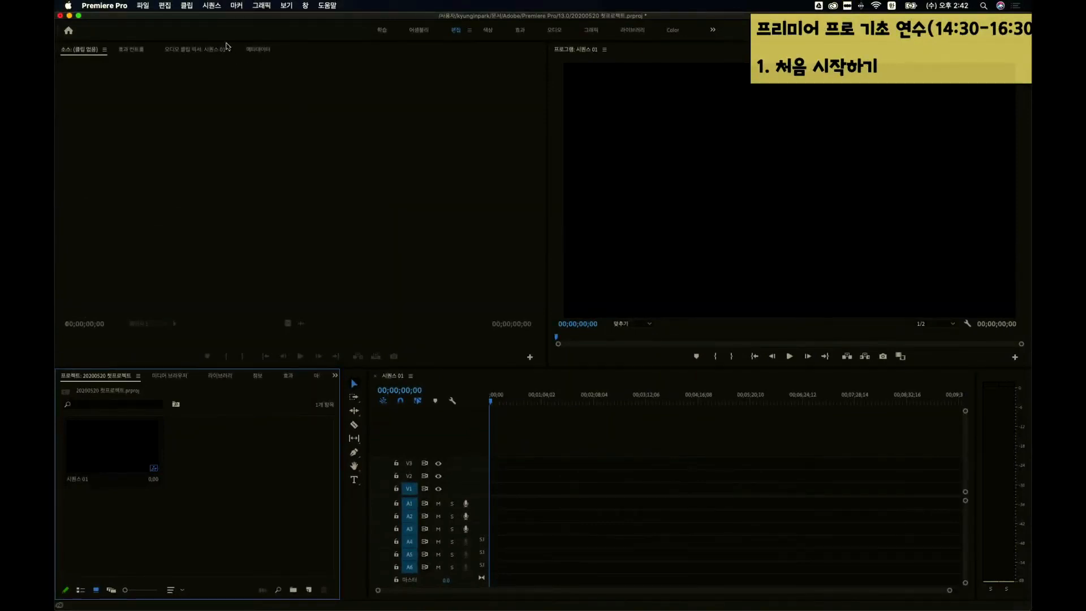
- Import the clip IMG_1808.MOV from the 프리미어프로 샘플 예제 영상 folder in Downloads and deselect it in the project
click(138, 7)
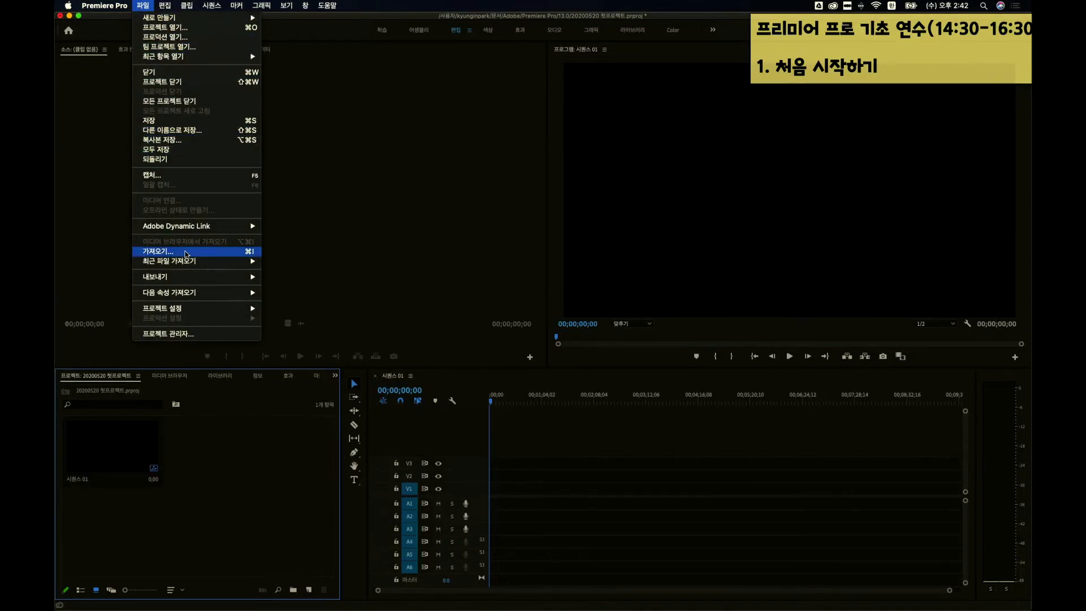
click(187, 252)
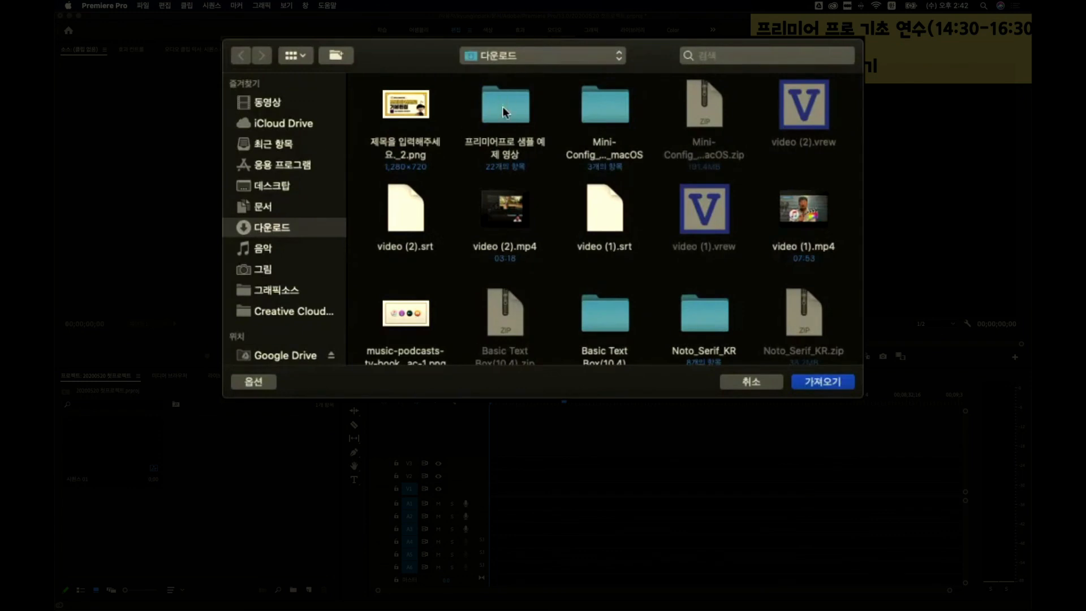
double_click(524, 149)
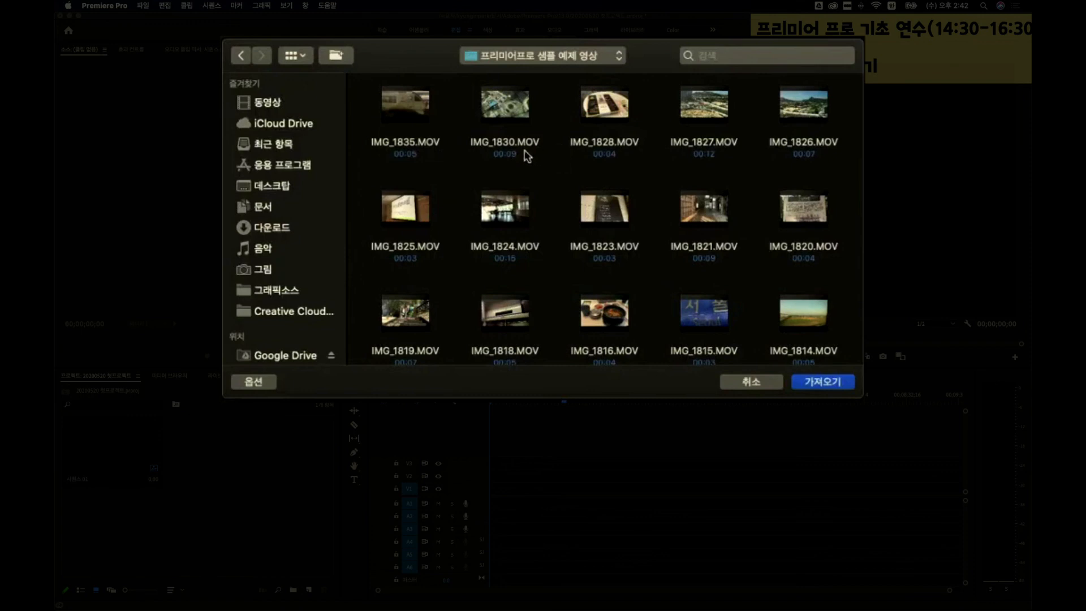
scroll(481, 153, down, 5)
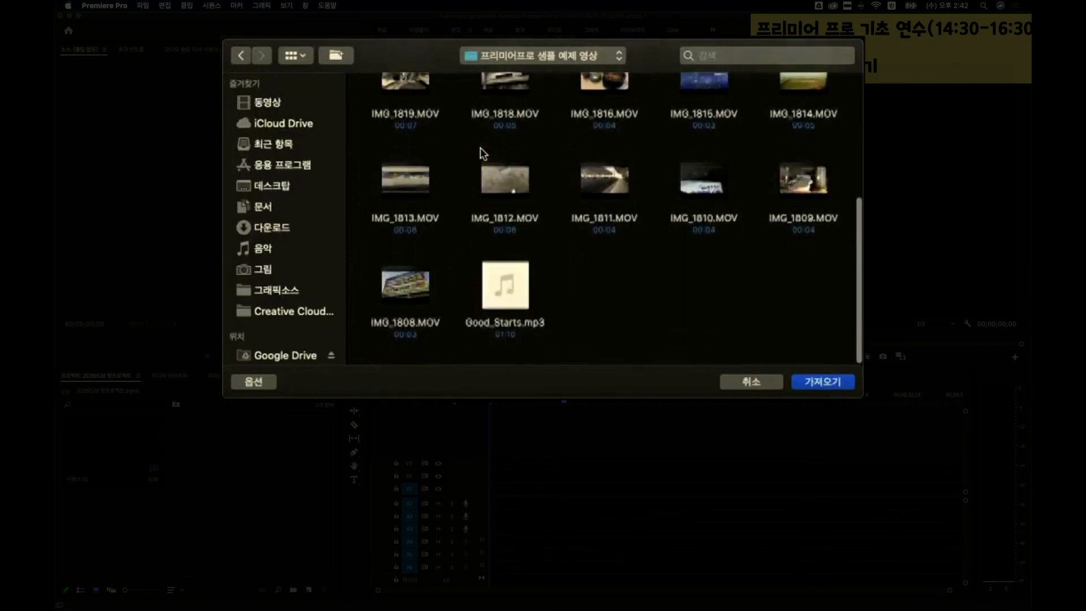
click(430, 334)
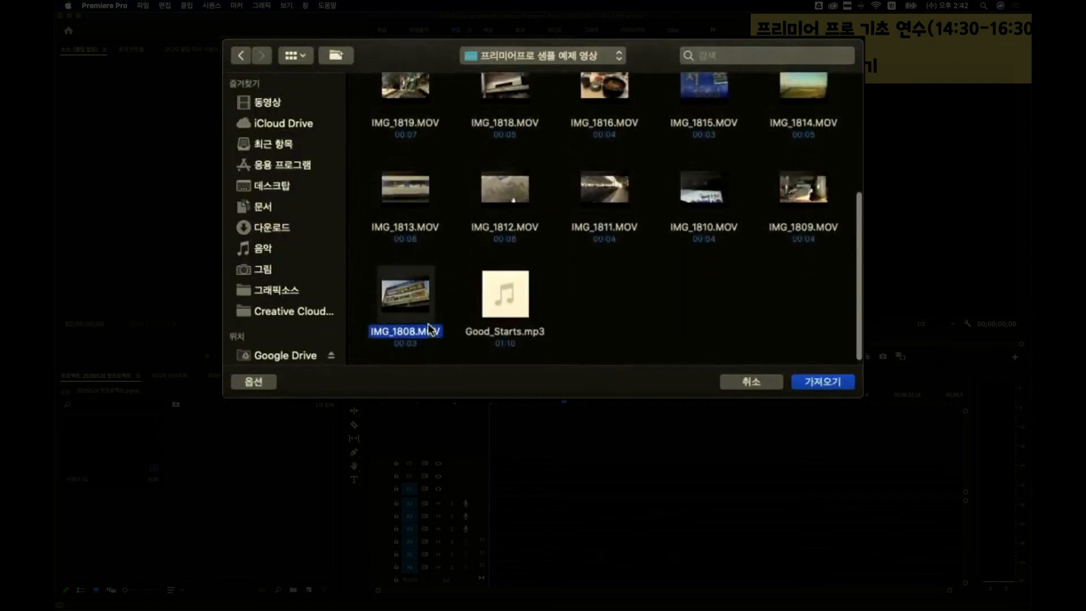
click(819, 382)
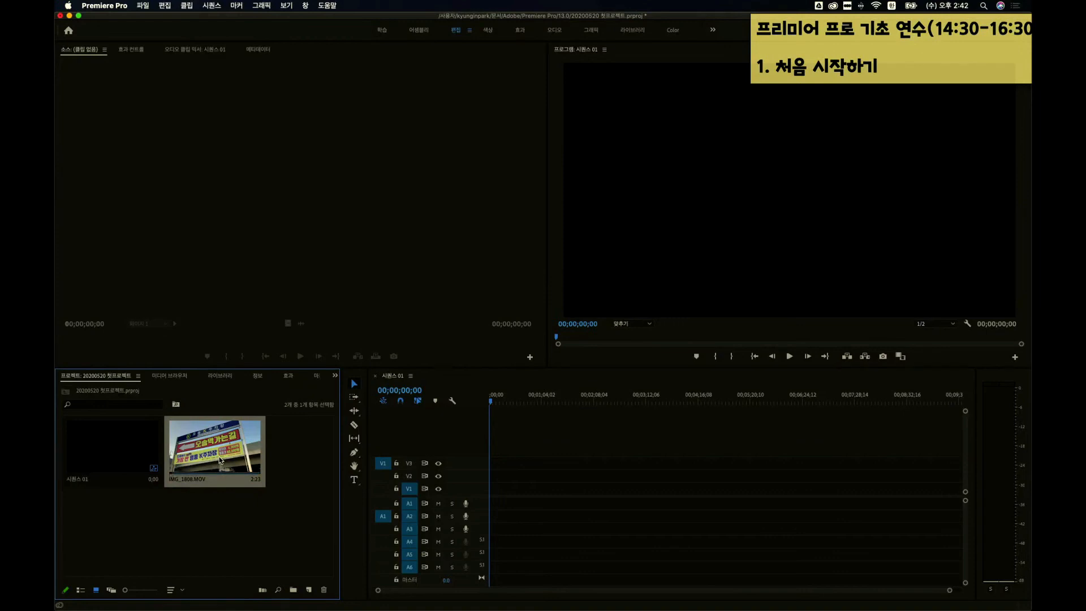
click(258, 535)
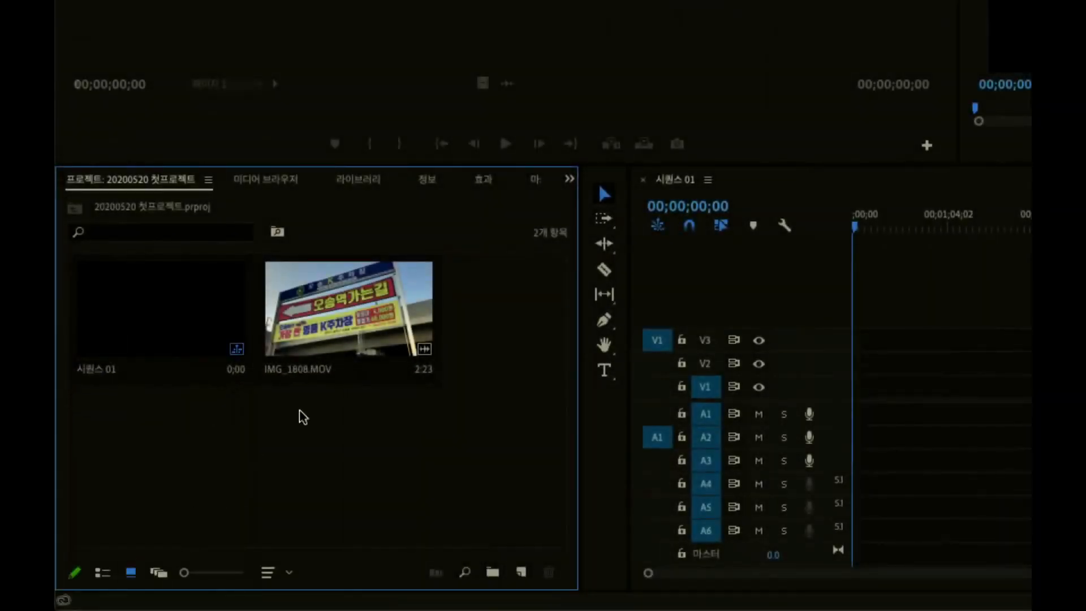
- Import the ten clips from IMG_1809.MOV to IMG_1819.MOV out of the same sample folder and look through them in the project
right_click(324, 432)
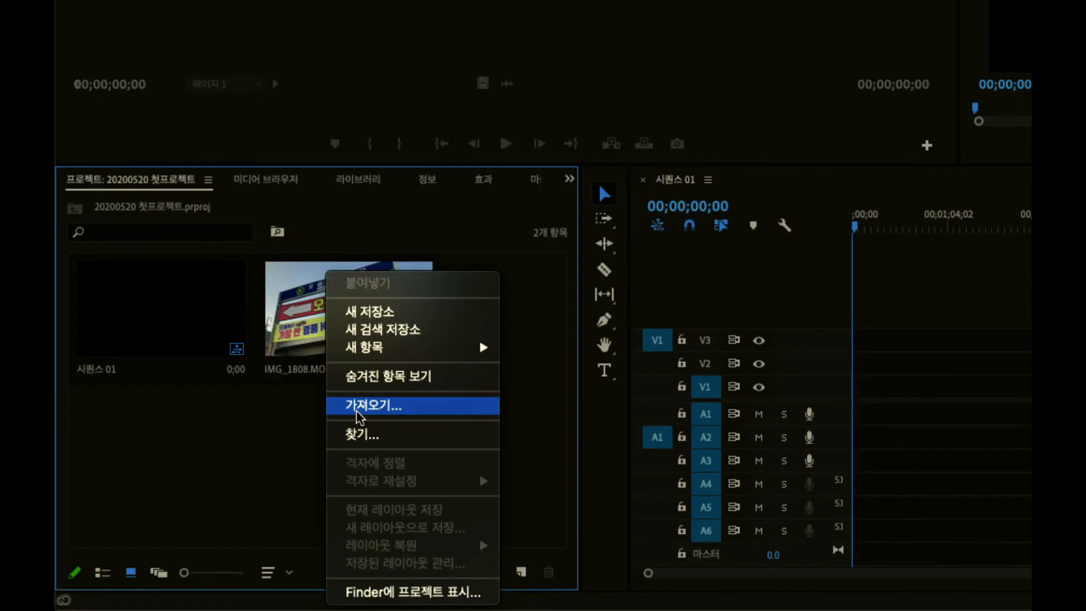
click(373, 405)
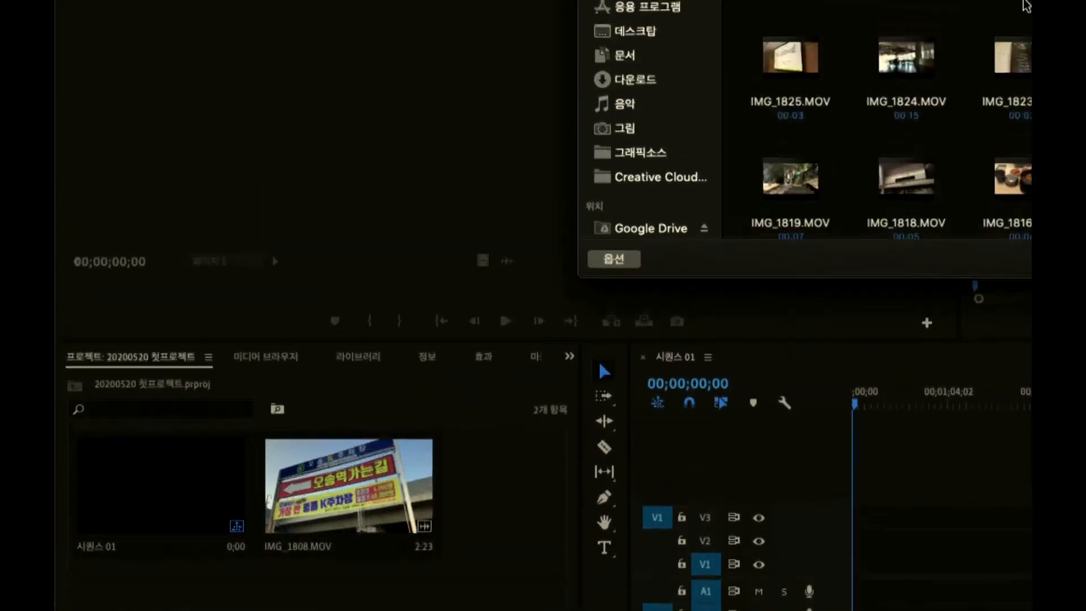
scroll(820, 260, down, 5)
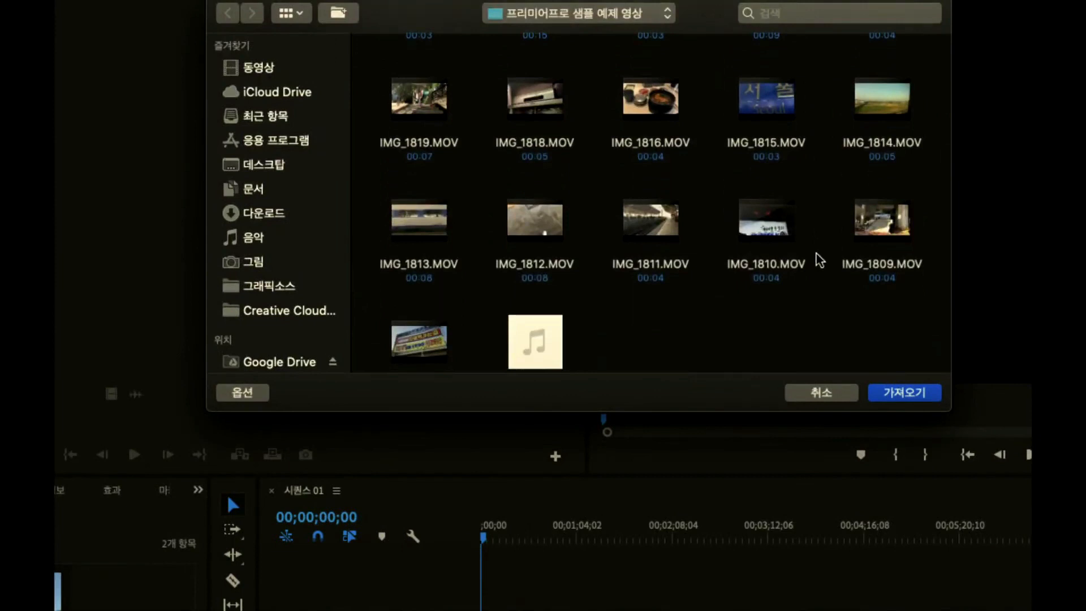
drag(906, 308, 417, 110)
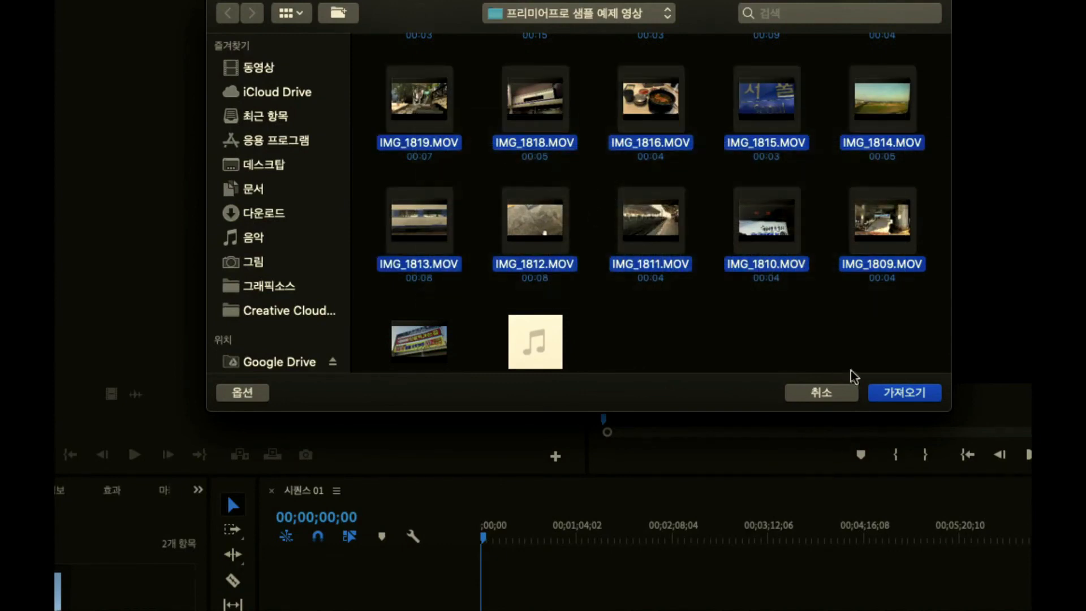
click(883, 396)
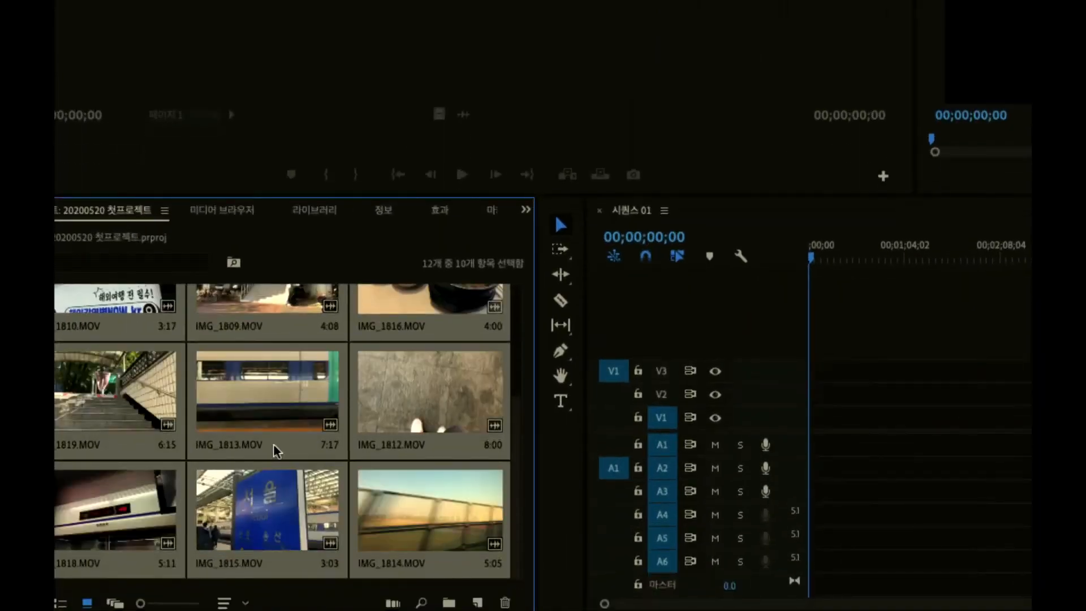
scroll(310, 489, up, 3)
scroll(310, 451, down, 3)
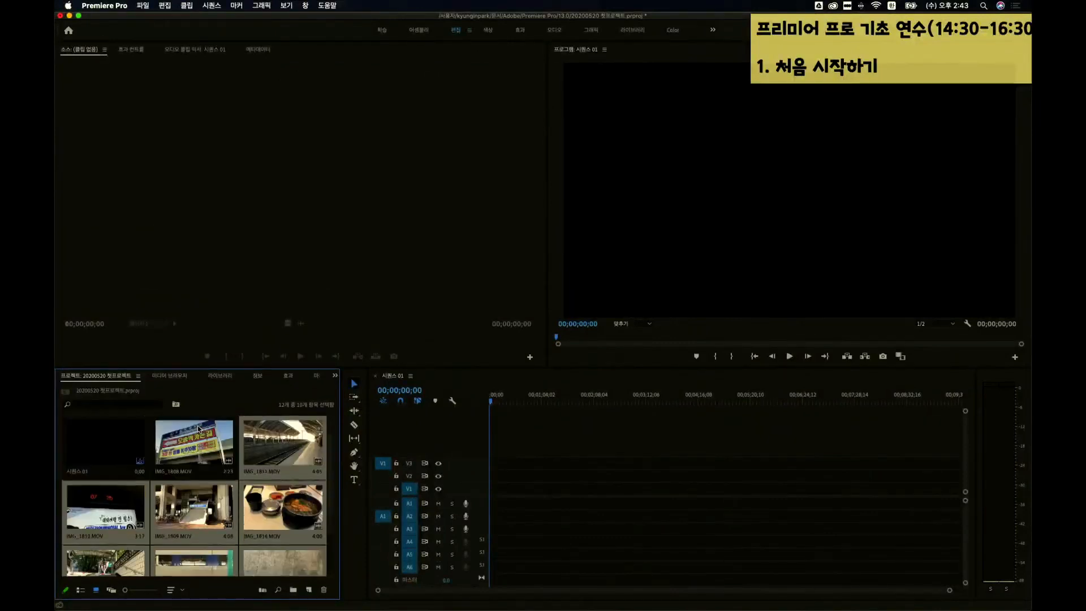
- Place IMG_1808.MOV at the start of track V1 in 시퀀스 01, keeping the existing sequence settings (기존 설정 유지)
scroll(199, 428, up, 3)
click(199, 429)
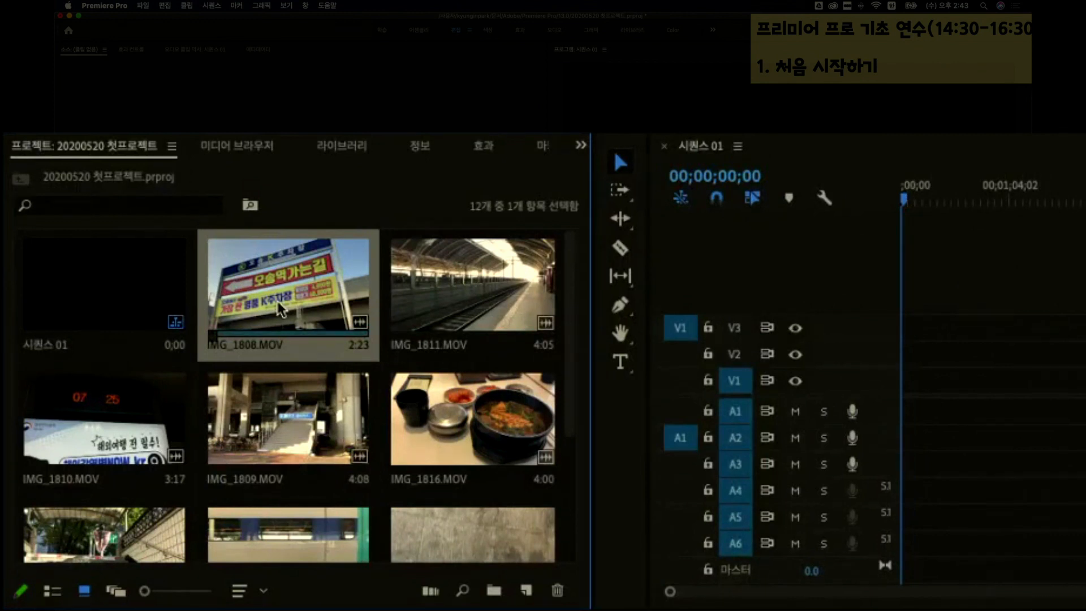
drag(720, 333, 901, 388)
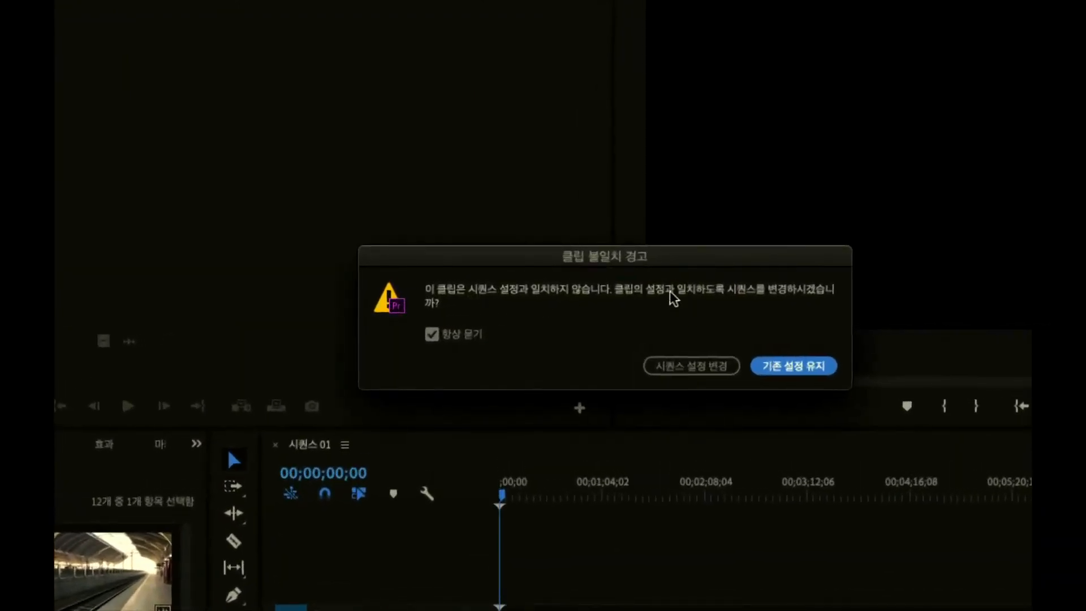
click(795, 373)
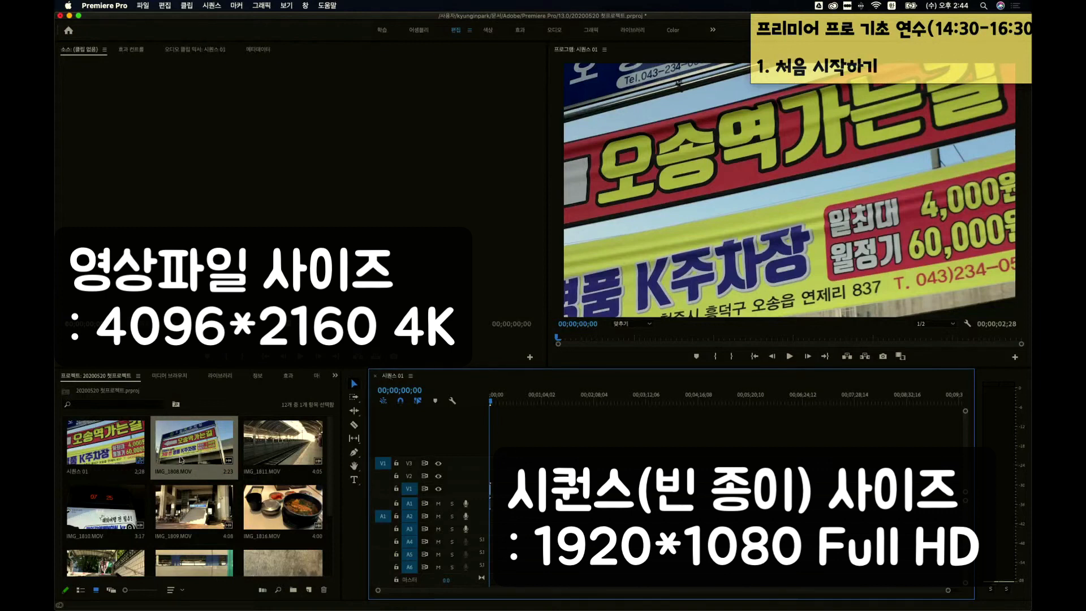
- Play the sequence with the placed IMG_1808.MOV clip in the Program monitor and stop playback
click(199, 446)
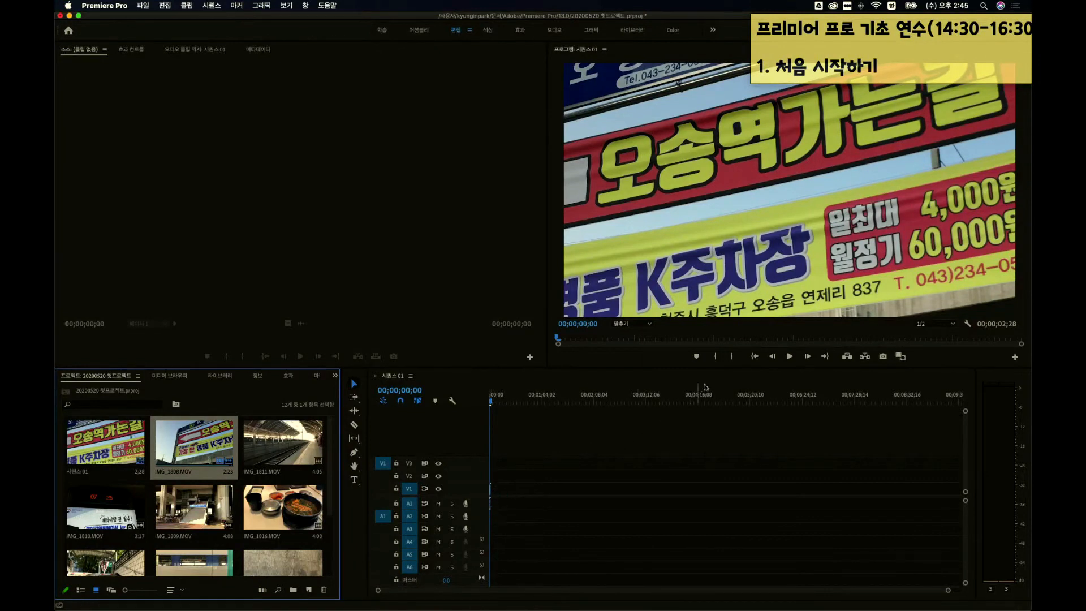
click(789, 357)
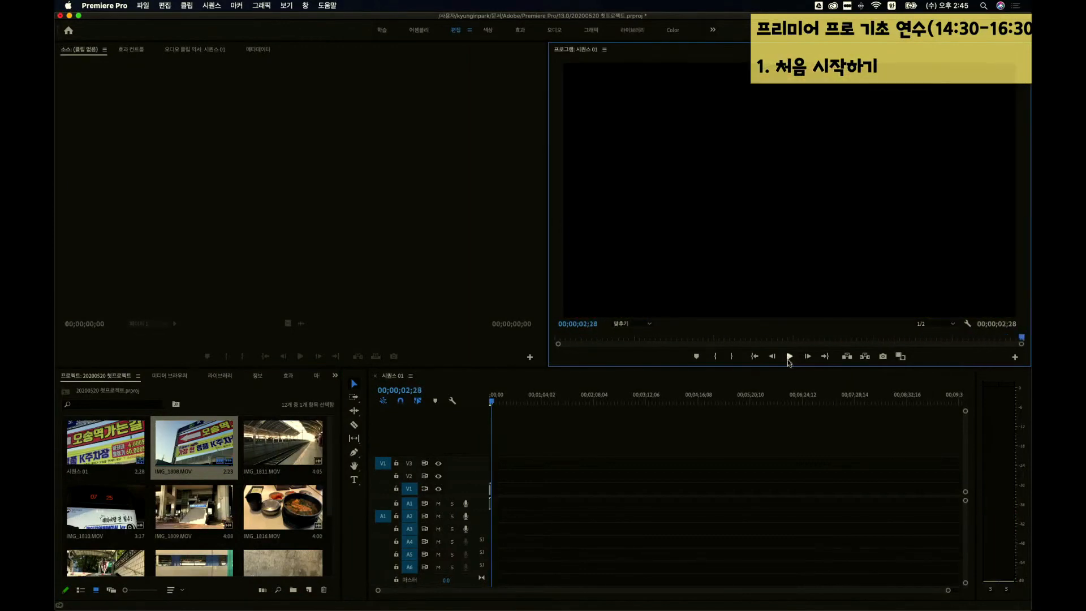
key(space)
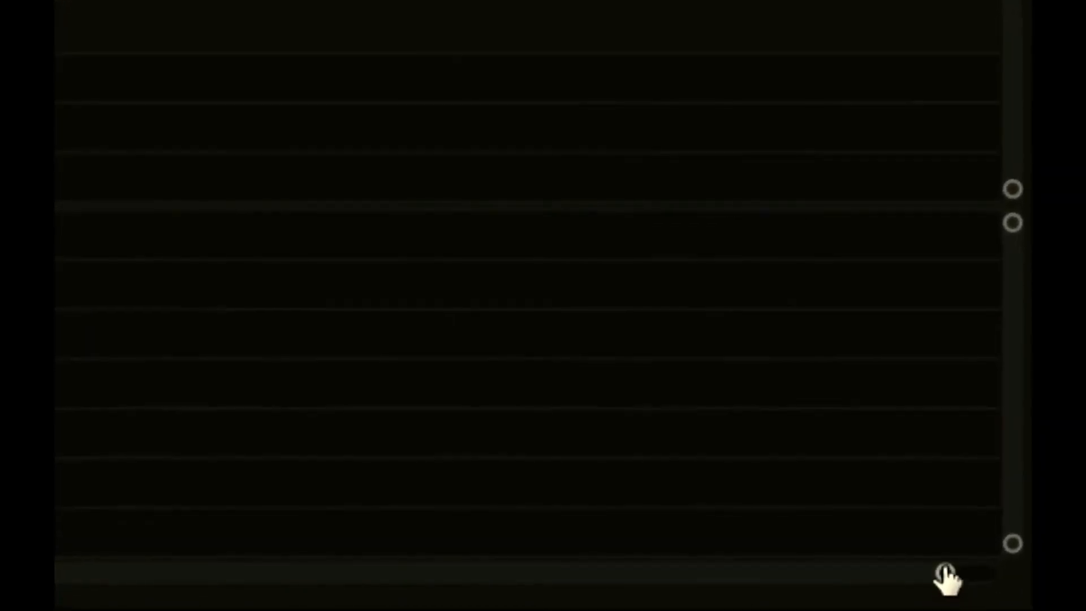
- Scrub the playhead back to 00;00;00;00 in the timeline and play the clip from the start
drag(947, 573, 765, 574)
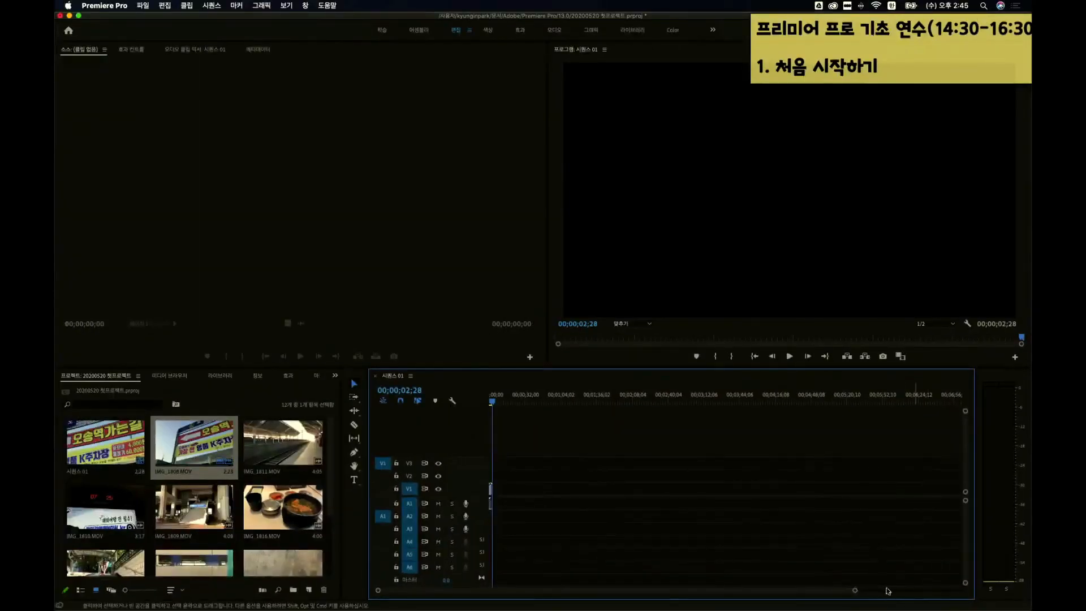
drag(856, 592, 633, 589)
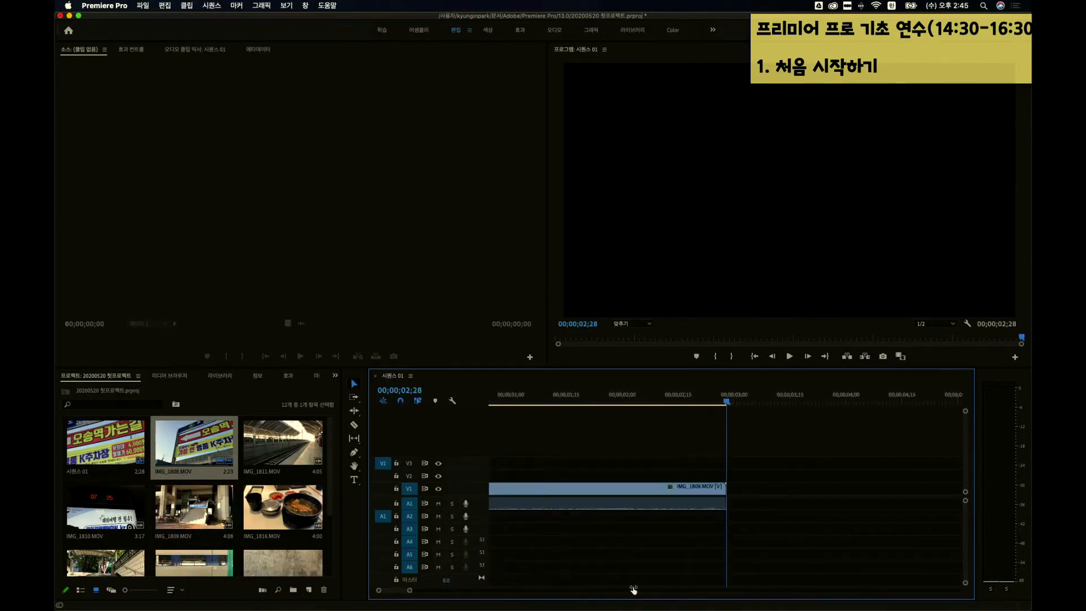
drag(581, 407, 545, 409)
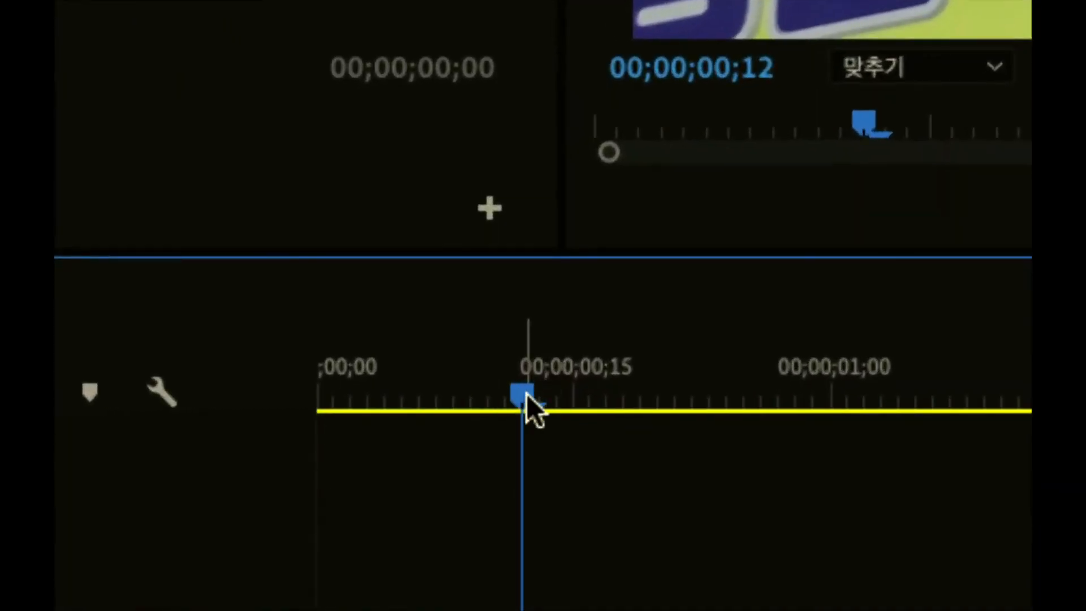
drag(521, 395, 489, 404)
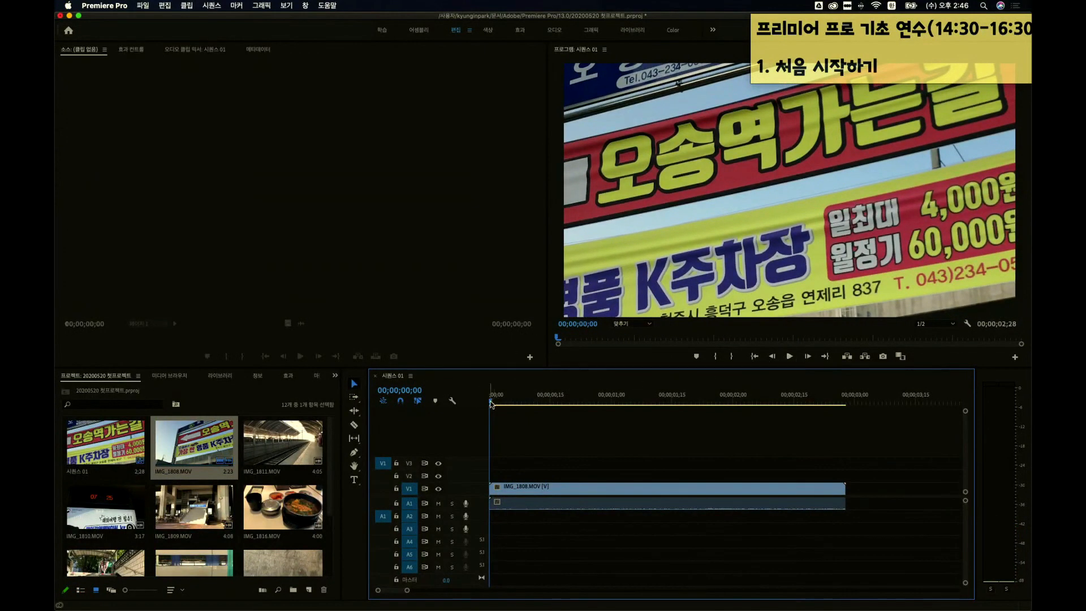
click(790, 356)
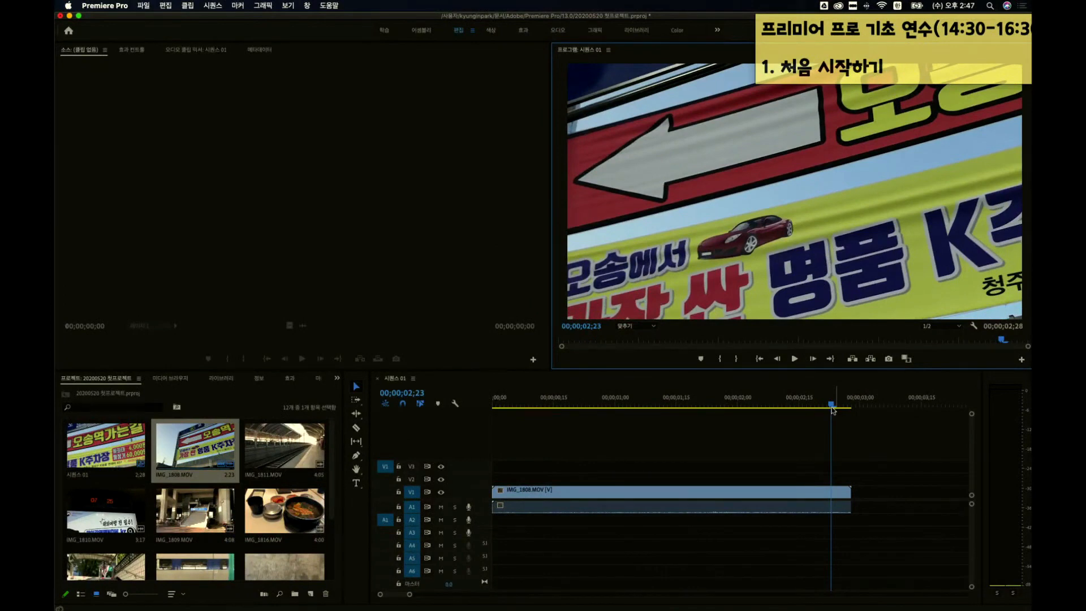
- Move the playhead backwards one frame at a time until it reaches 00;00;02;00
key(Left)
key(Left)
key(Left)
key(Left)
key(Left)
key(Left)
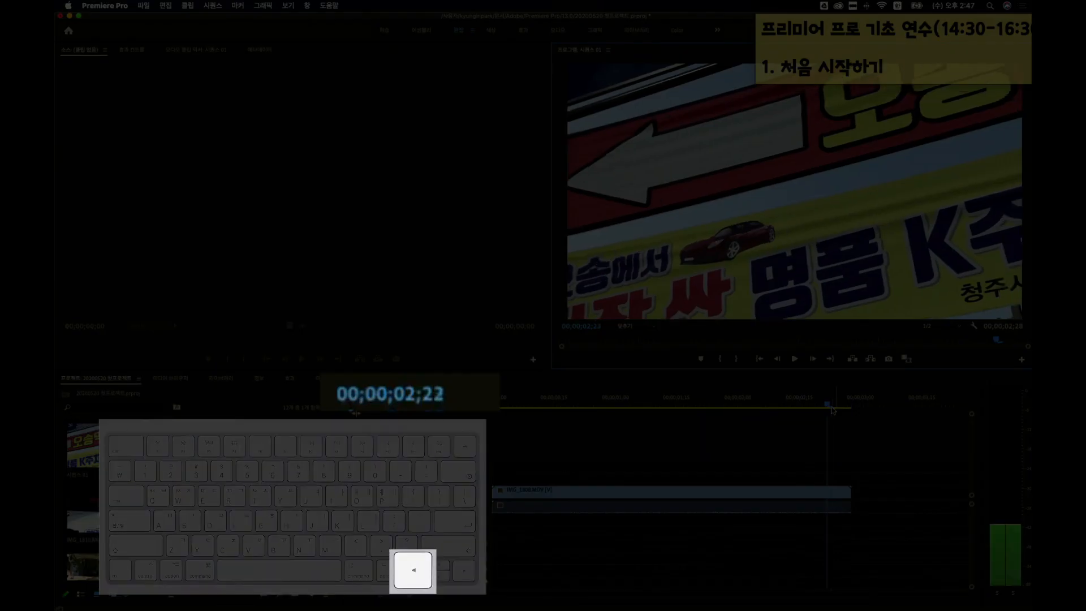
key(Left)
key(Left)
key(Left)
key(Left)
key(Left)
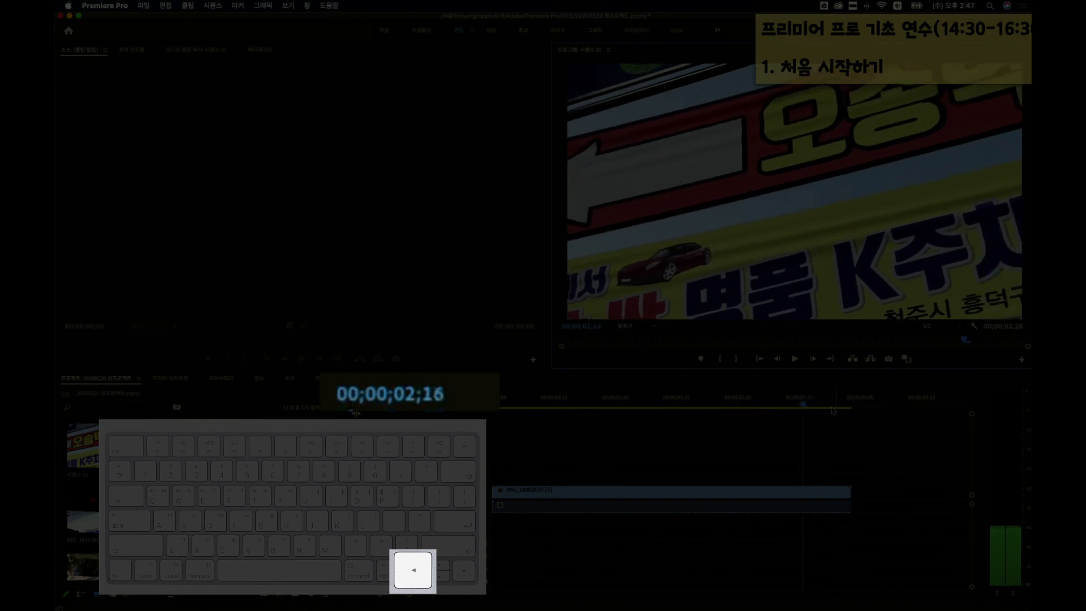
key(Left)
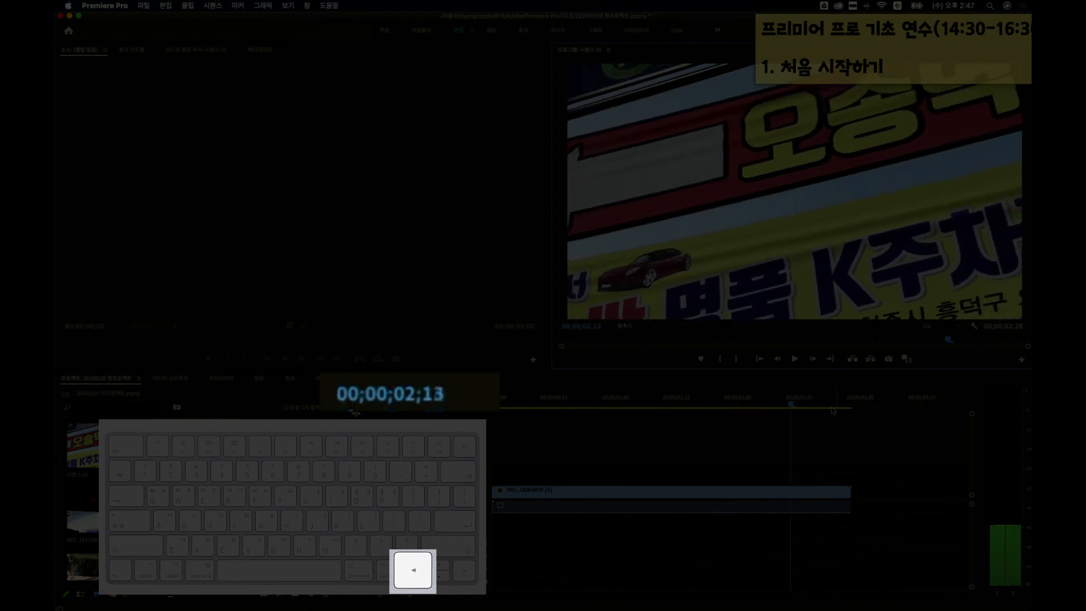
key(Left)
key(Left)
key(Left)
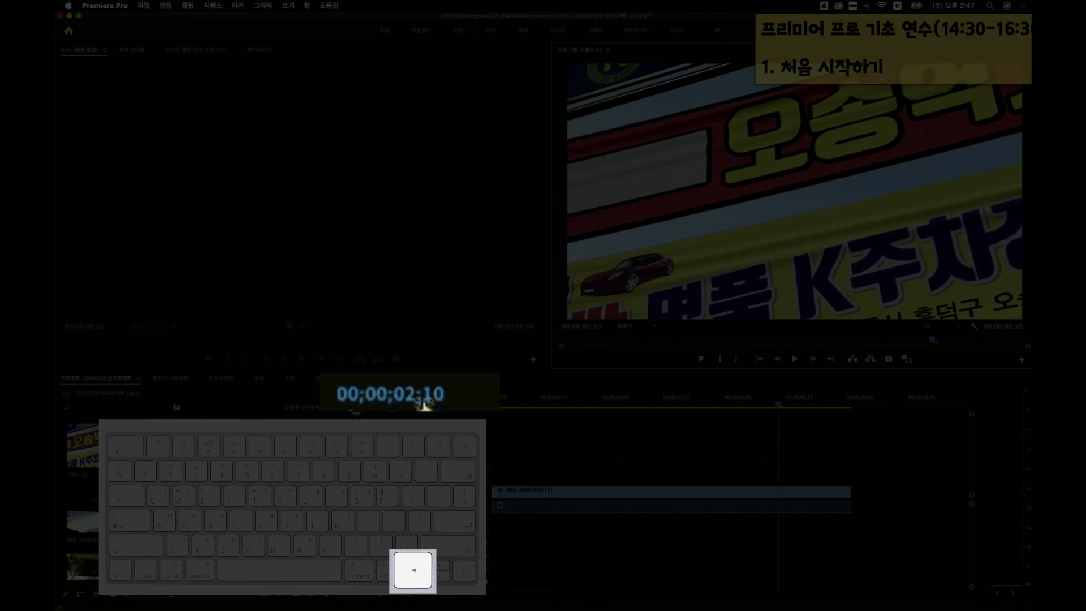
key(Left)
key(Left)
key(Left)
key(Left)
key(Left)
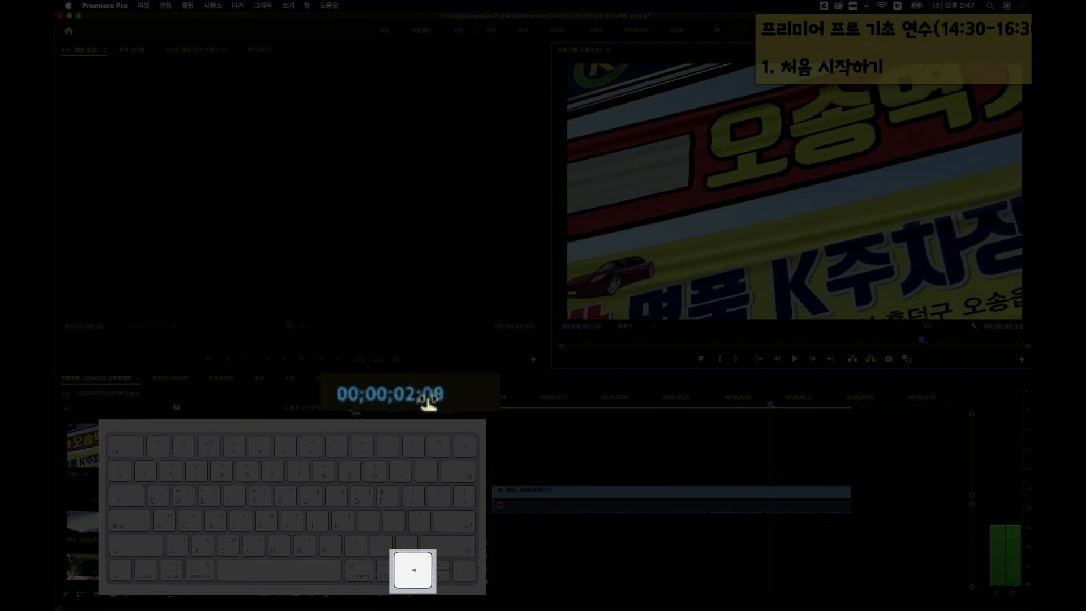
key(Left)
key(Left)
key(Left)
key(Left)
key(Left)
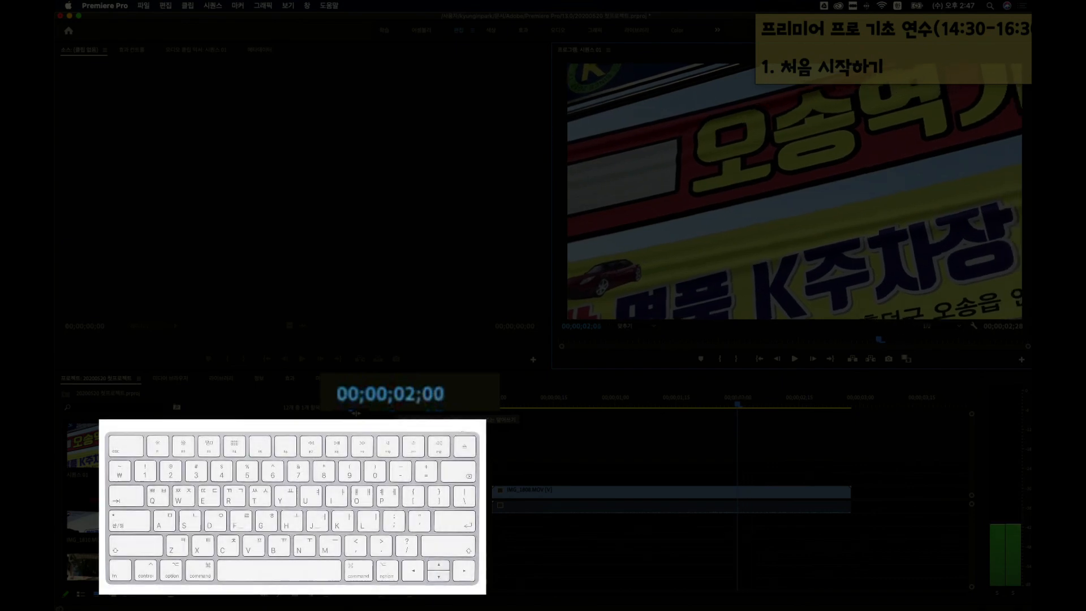
- Move the playhead forward one frame at a time from 00;00;02;00 towards the end of the clip
key(Right)
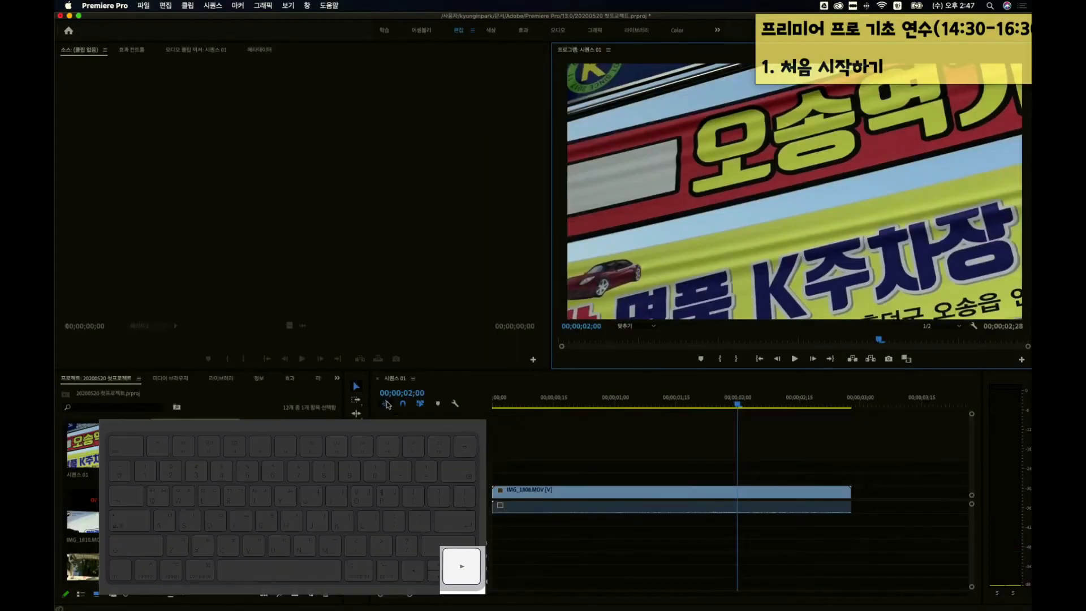
key(Right)
key(Right)
key(Right)
key(Right)
key(Right)
key(Right)
key(Right)
key(Right)
key(Right)
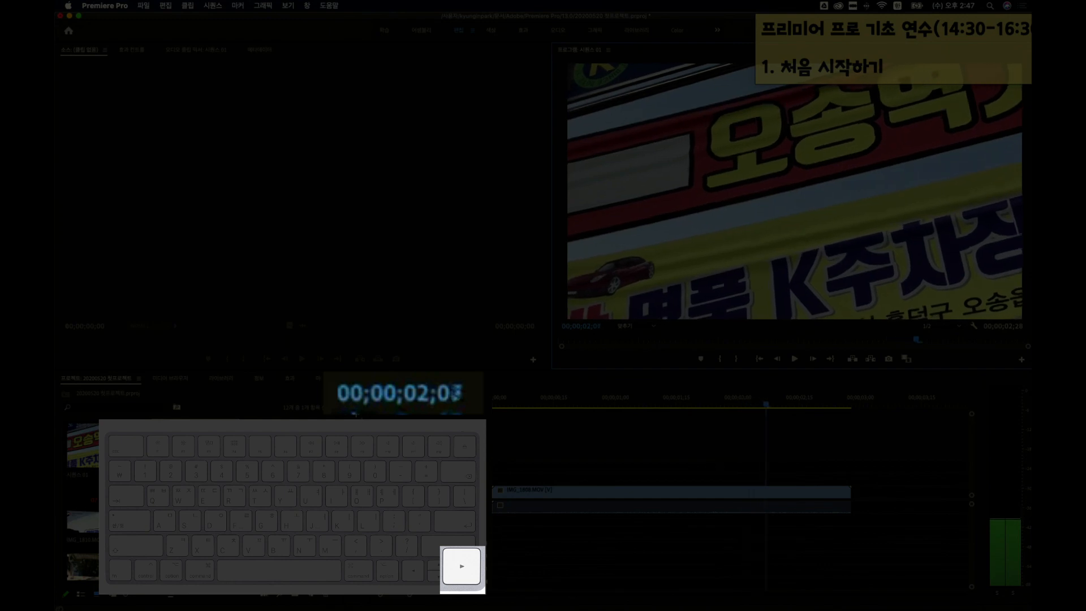
key(Right)
key(Right)
key(Right)
key(Right)
key(Right)
key(Right)
key(Right)
key(Right)
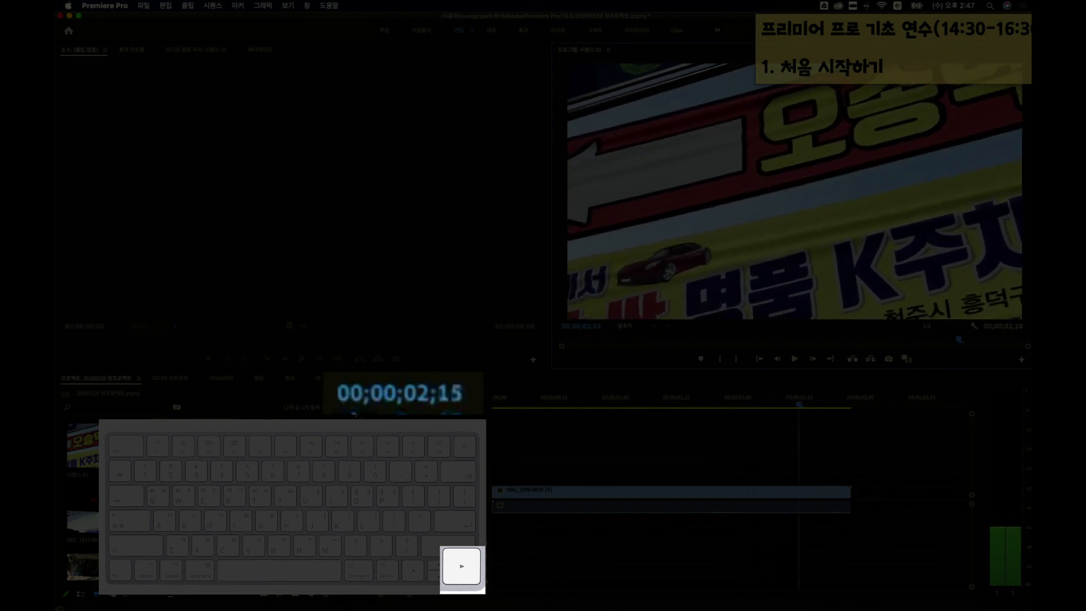
key(Right)
key(Right)
key(Right)
key(Right)
key(Right)
key(Right)
key(Right)
key(Right)
key(Right)
key(Right)
key(Right)
key(Right)
- Move the playhead backwards in five-frame jumps to 00;00;02;14
key(shift+Left)
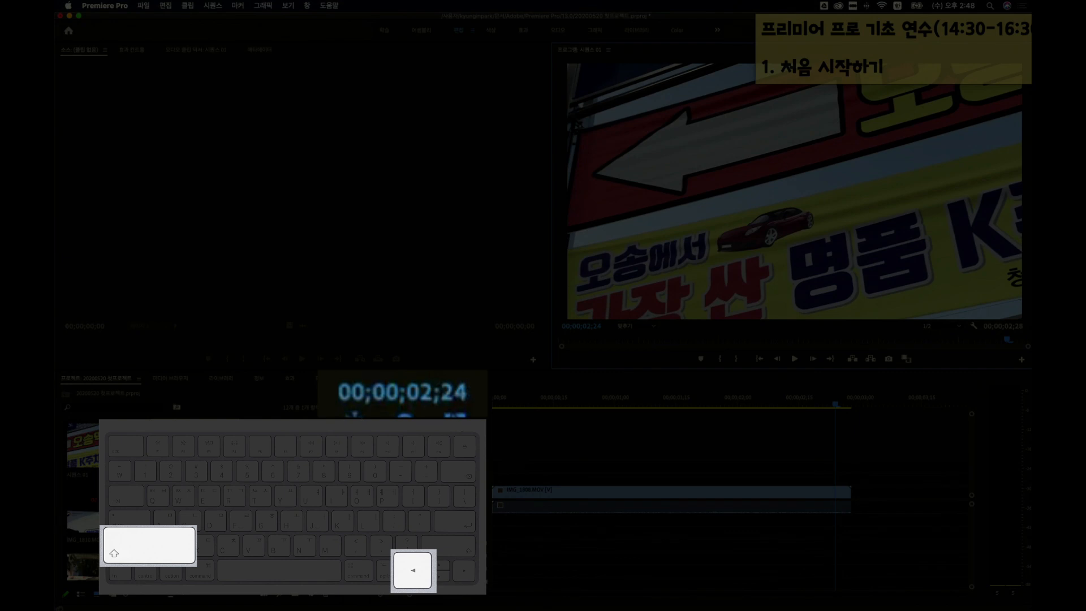
key(shift+Left)
key(shift+Left)
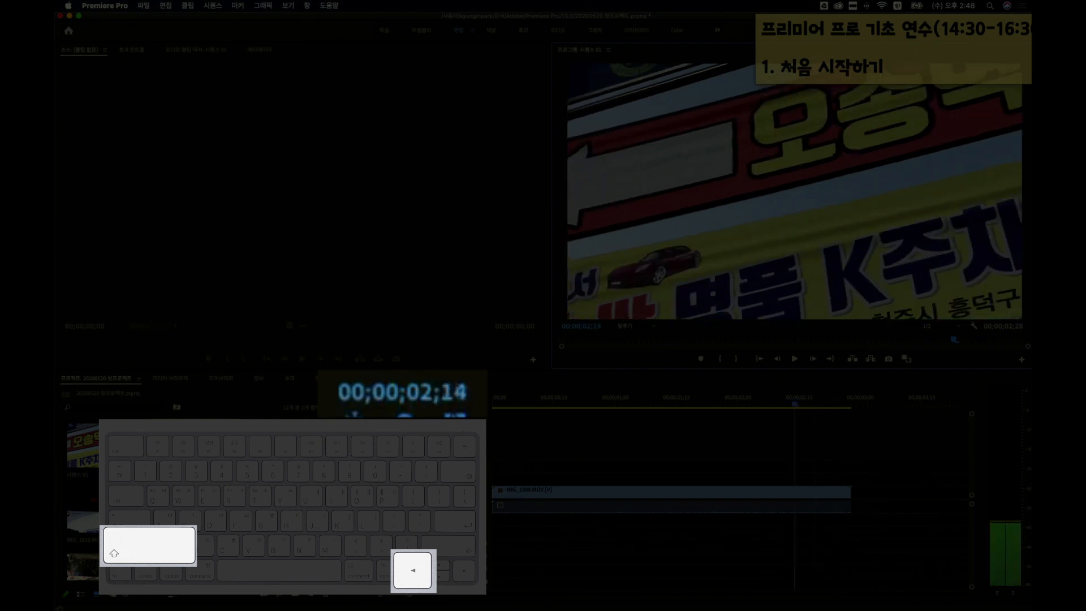
- Move the playhead backwards in five-frame jumps from 00;00;02;14 to 00;00;01;29
key(shift+Left)
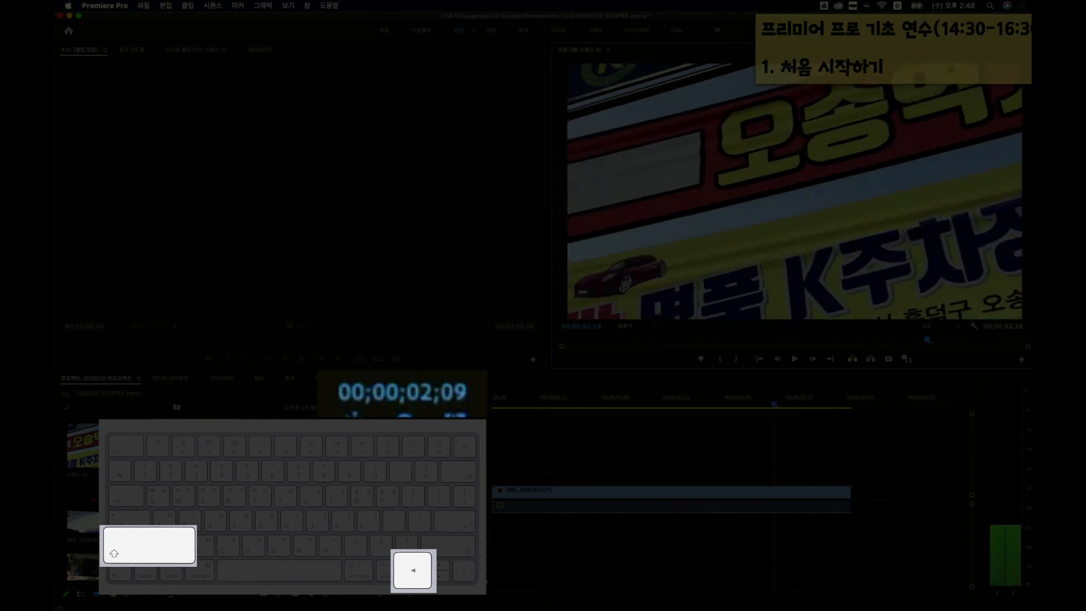
key(shift+Left)
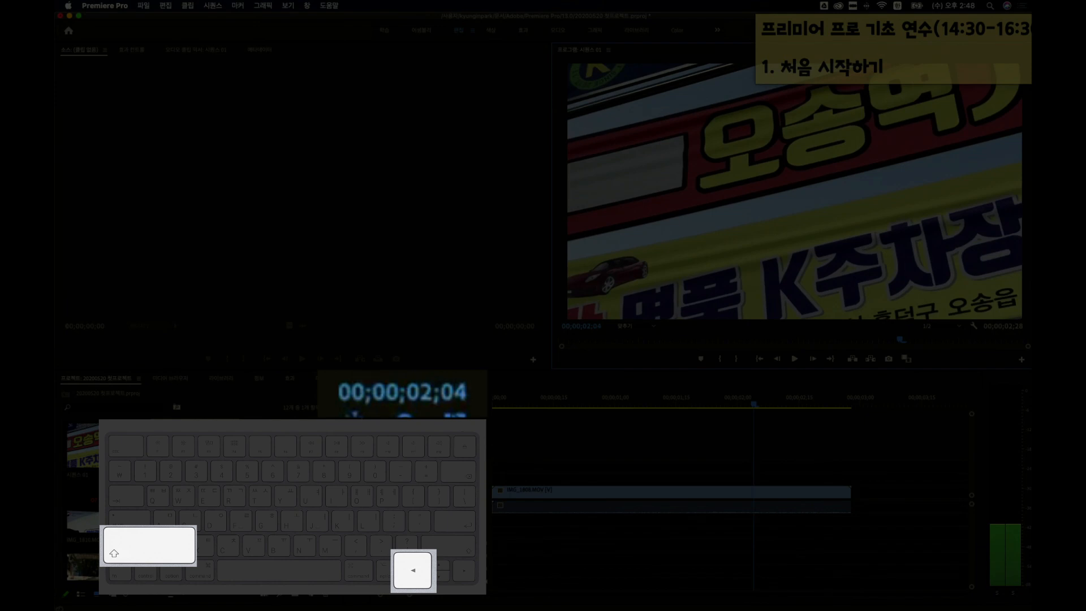
key(shift+Left)
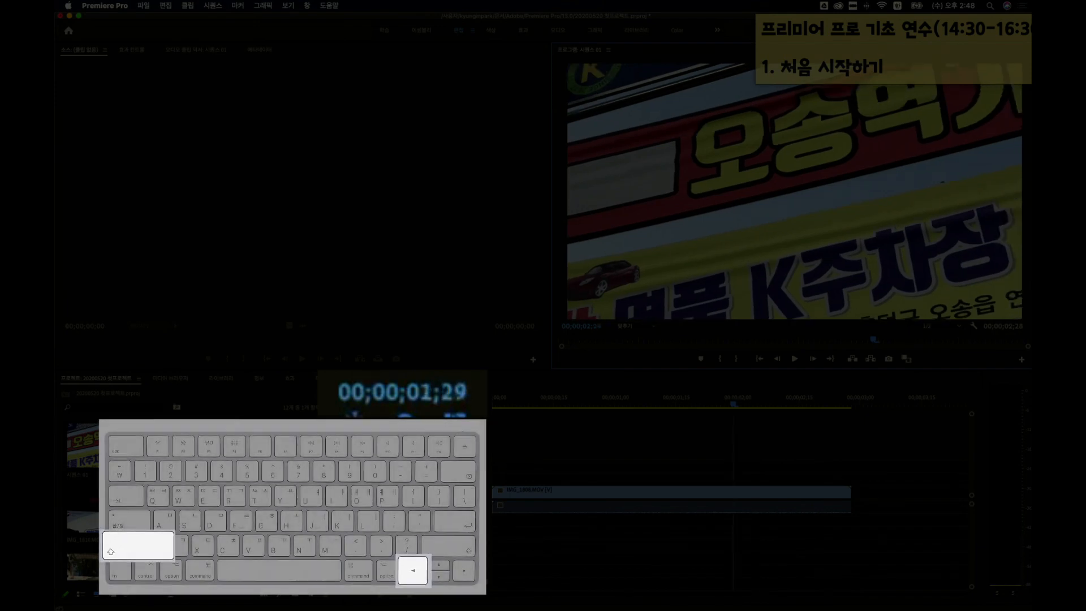
- Move the playhead forward in five-frame jumps past 00;00;02;04 and back again in five-frame jumps to 00;00;01;19
key(shift+Right)
key(shift+Right)
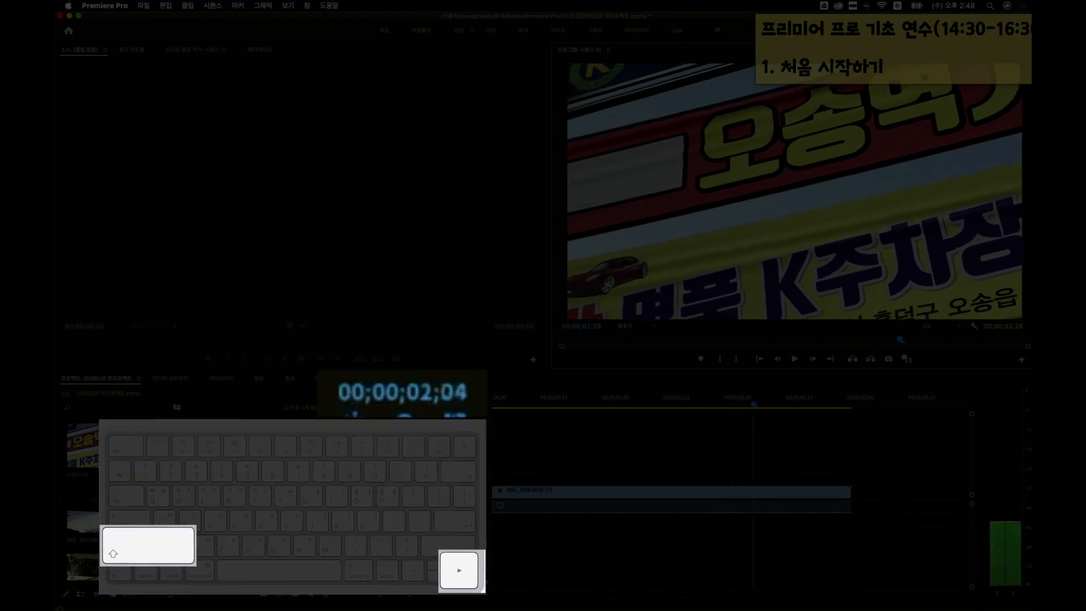
key(shift+Right)
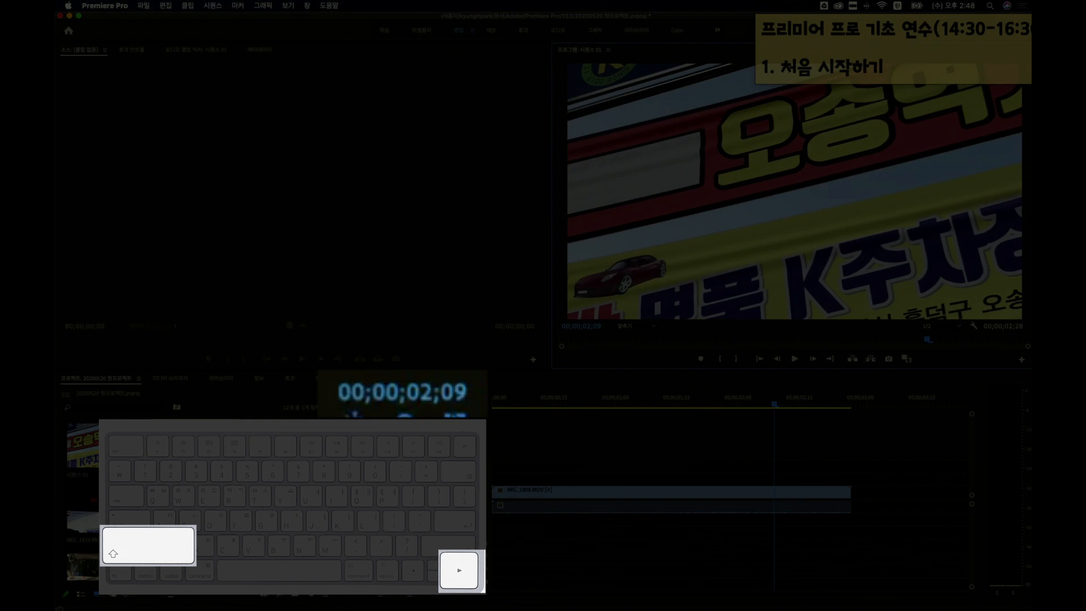
key(shift+Left)
key(shift+Left)
key(shift+Left)
key(shift+Left)
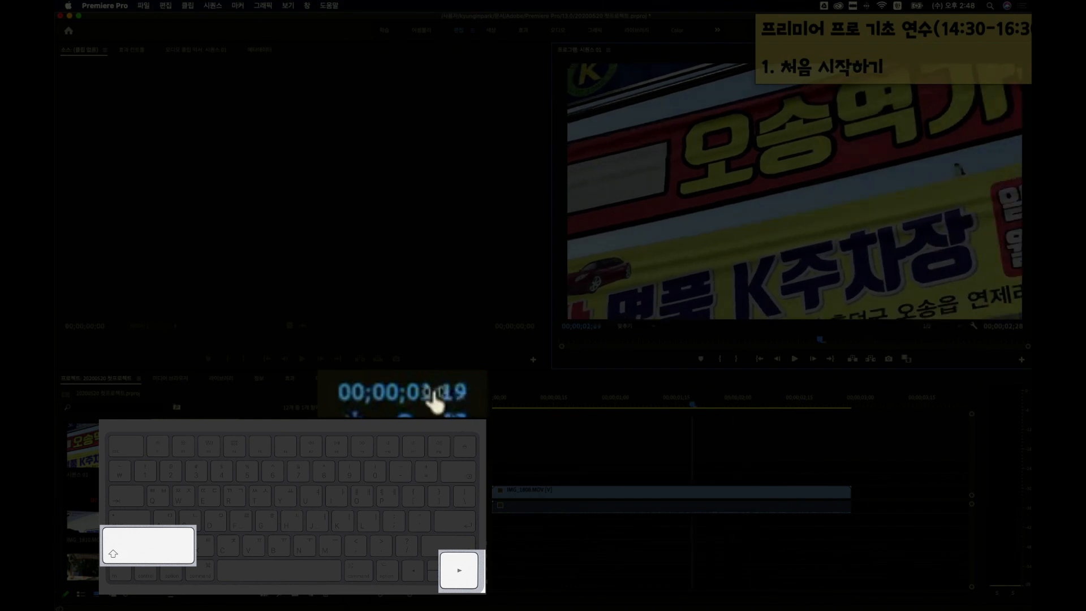
- Send the playhead to the sequence start by entering timecode 0, and to frame 10 by entering 10
click(590, 327)
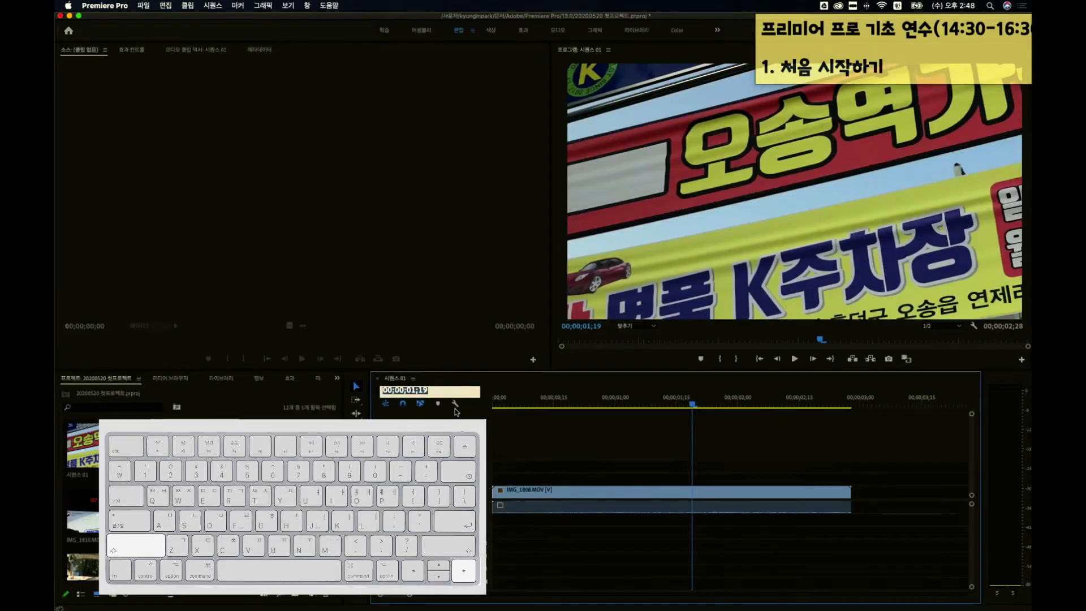
text(0)
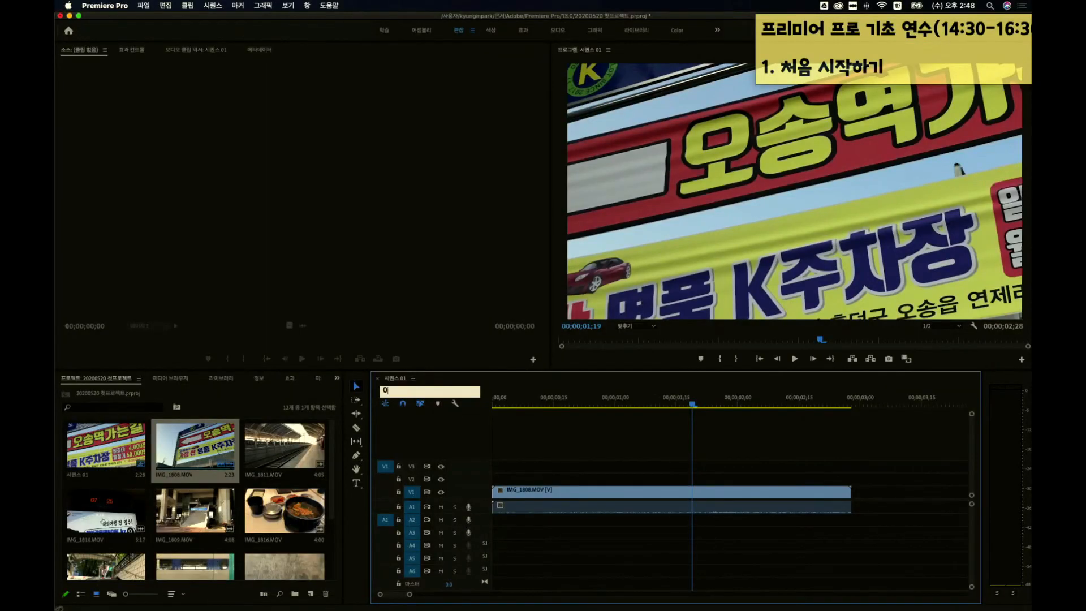
key(Return)
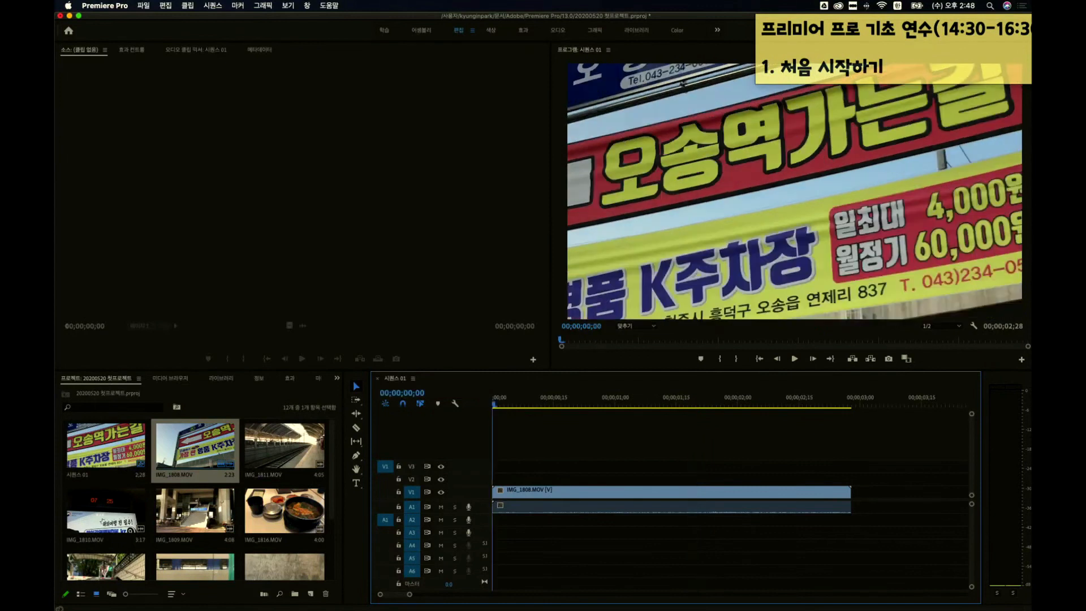
click(419, 398)
text(10)
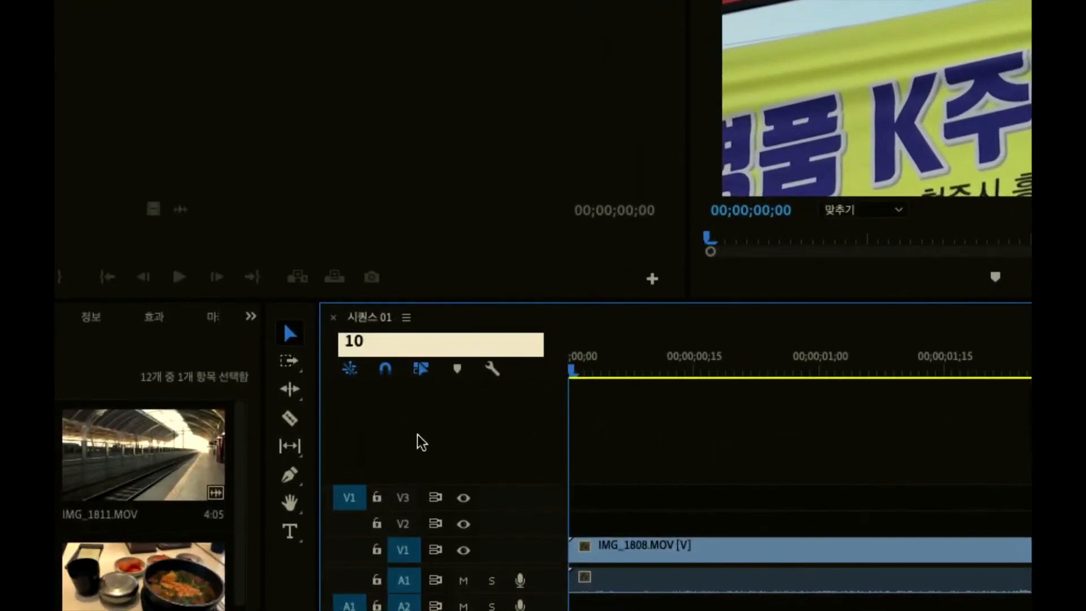
key(Return)
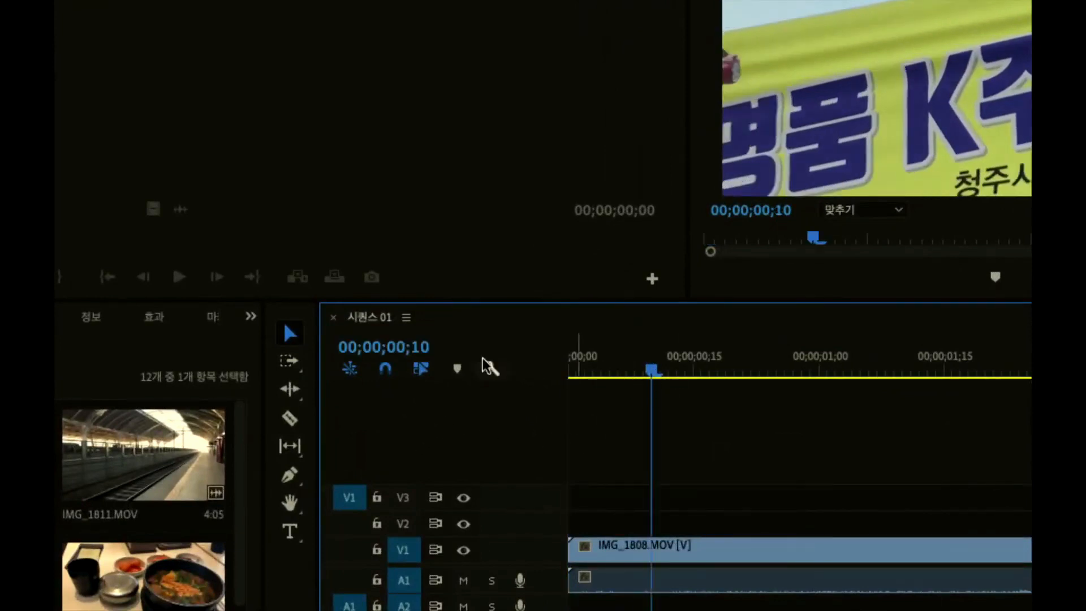
- Move the playhead to frame 20 and on to frame 30 by entering 20 and 30 as the timeline timecode
click(431, 348)
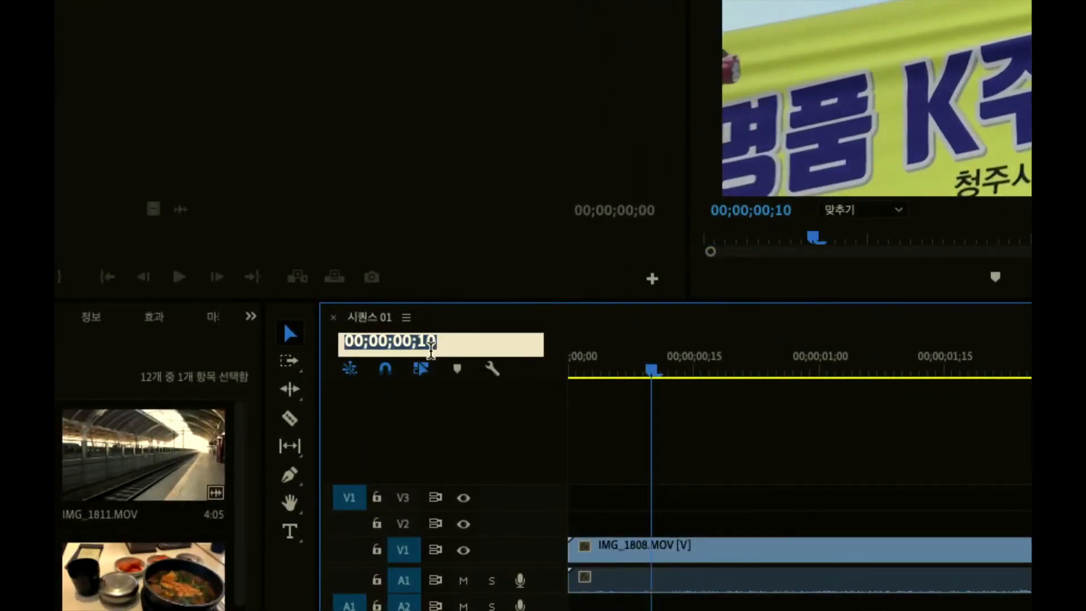
text(20)
key(Return)
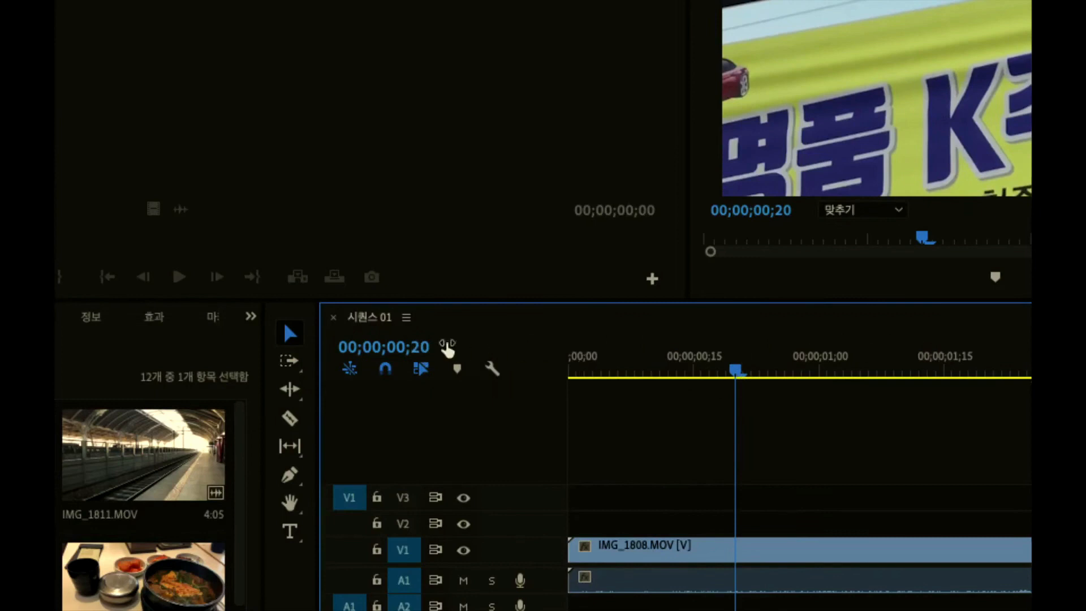
click(426, 347)
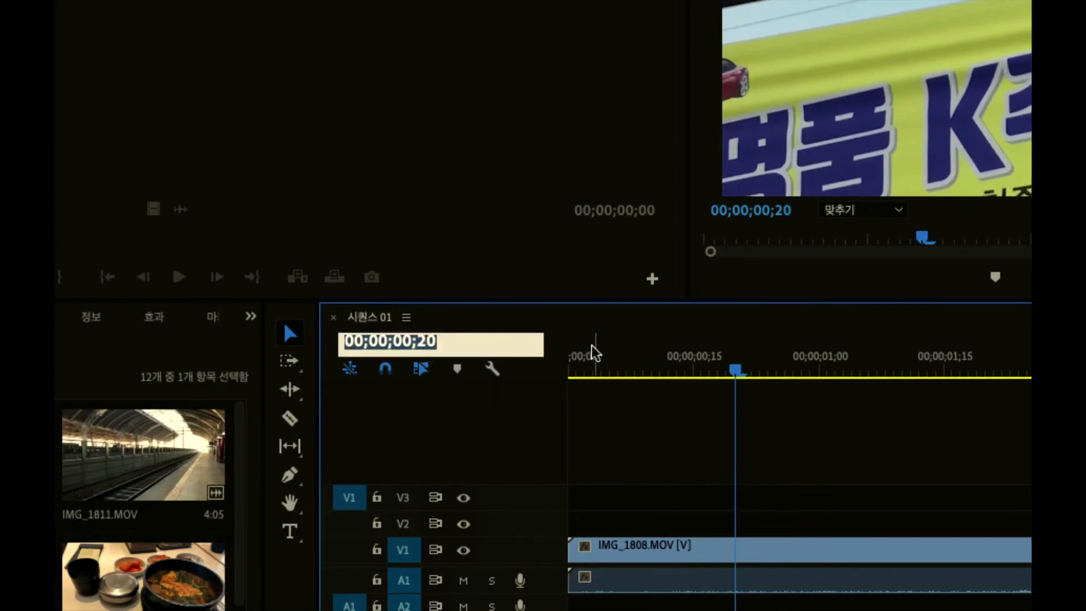
text(30)
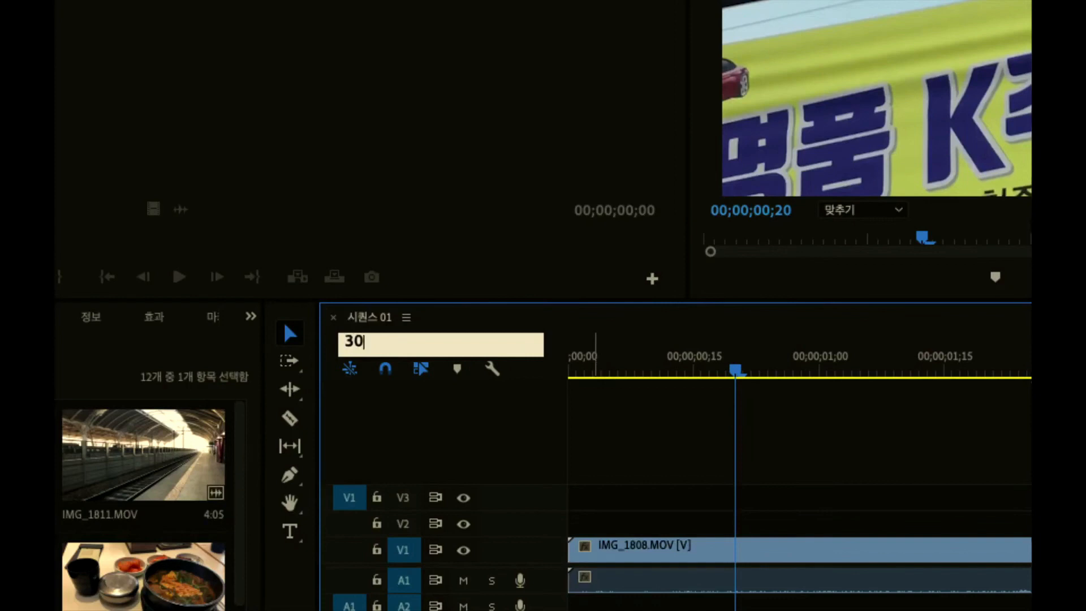
key(Return)
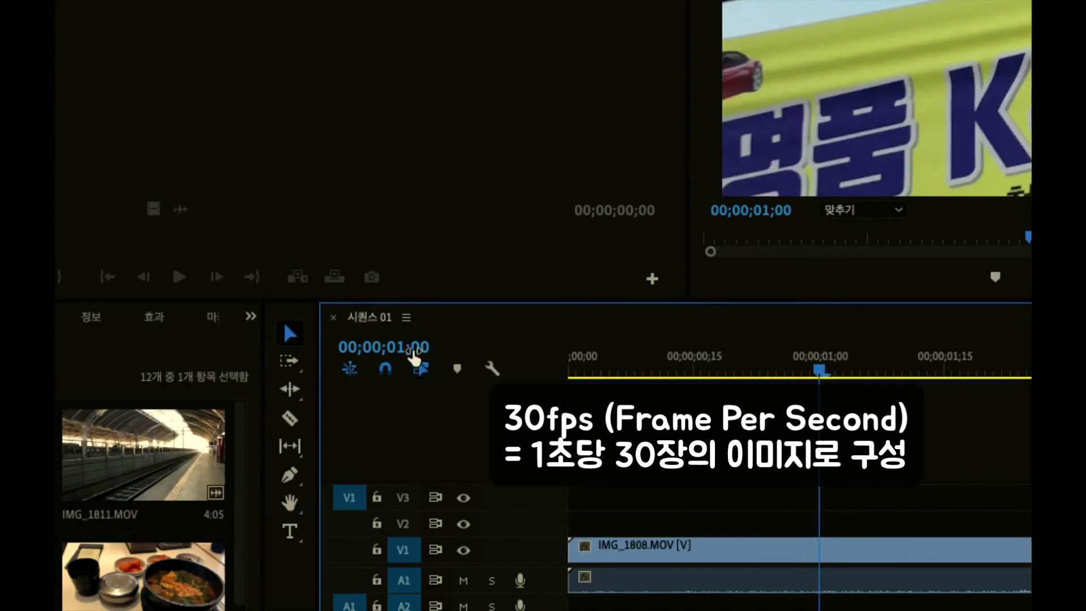
- Move the playhead to the two-second and three-second marks by entering 60 and 90 frames as the timeline timecode
click(418, 348)
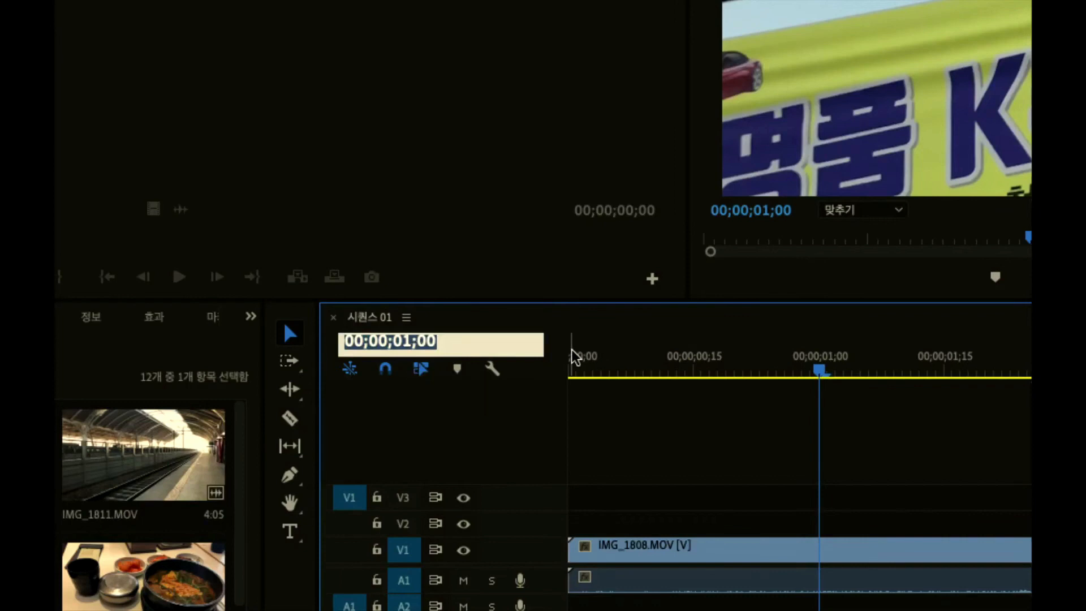
text(60)
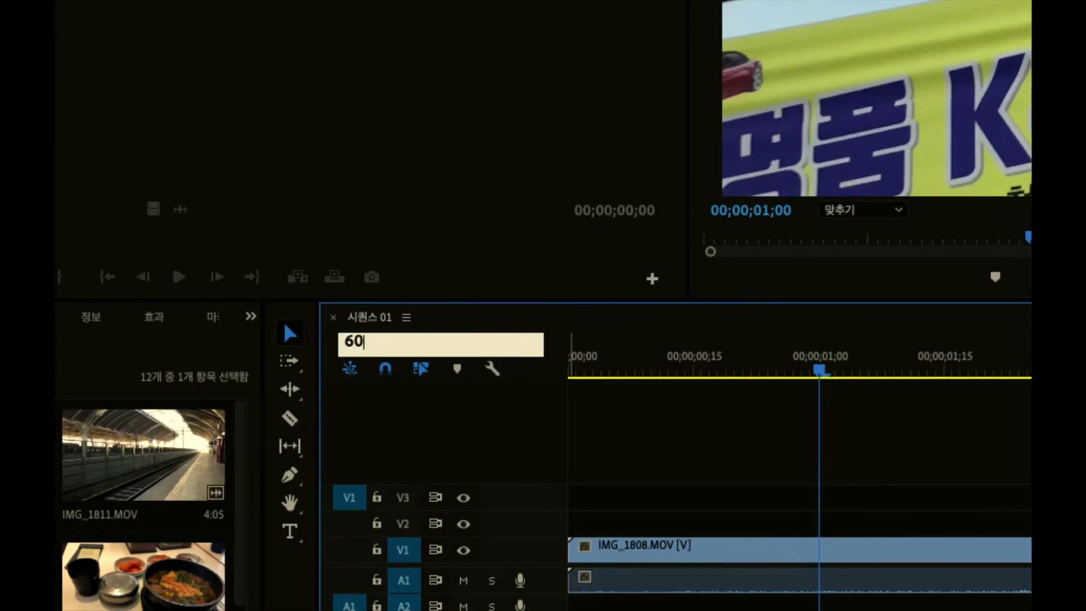
key(Return)
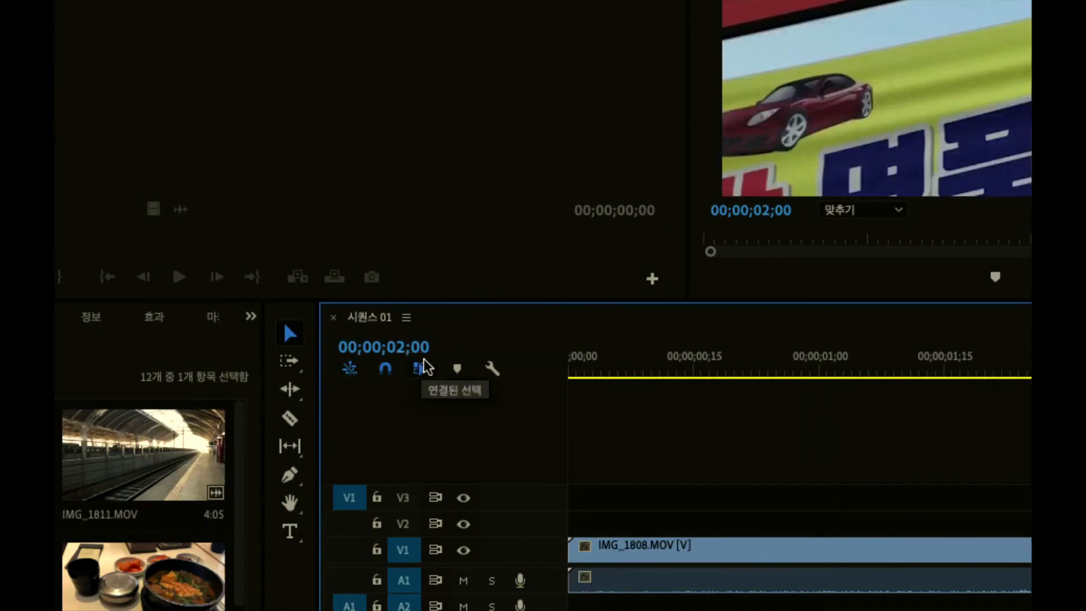
click(413, 351)
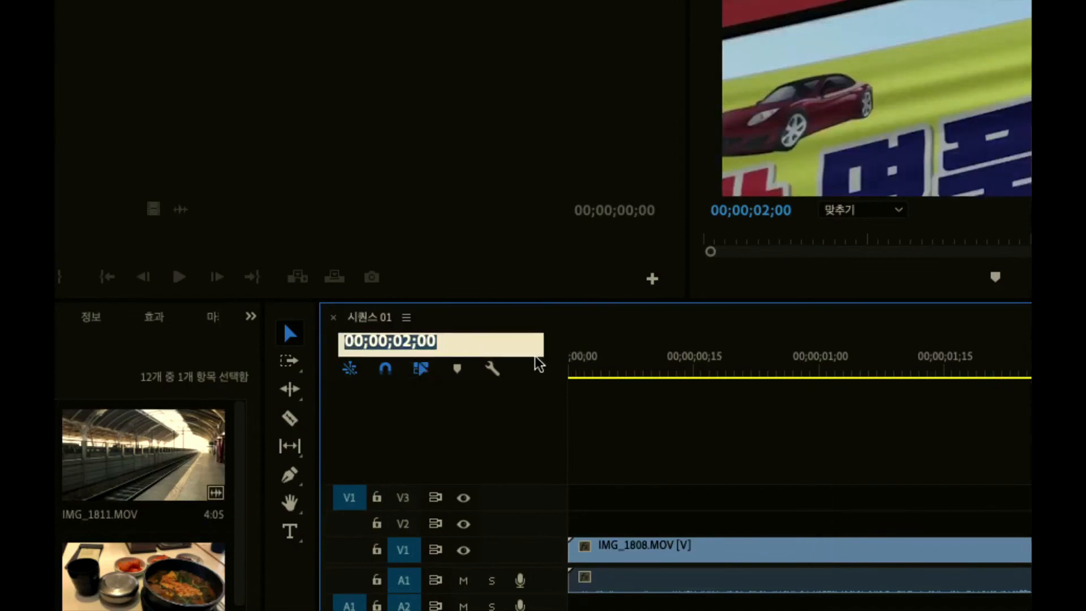
text(90)
key(Return)
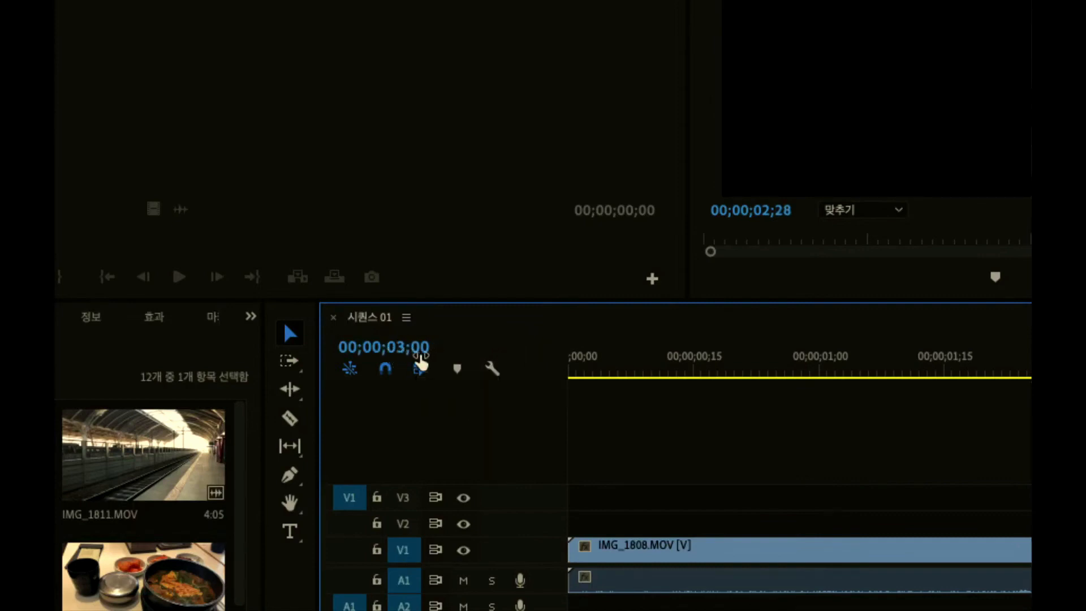
- Move the playhead to 00;00;02;23 by entering 223 as the timeline timecode
click(419, 358)
text(2)
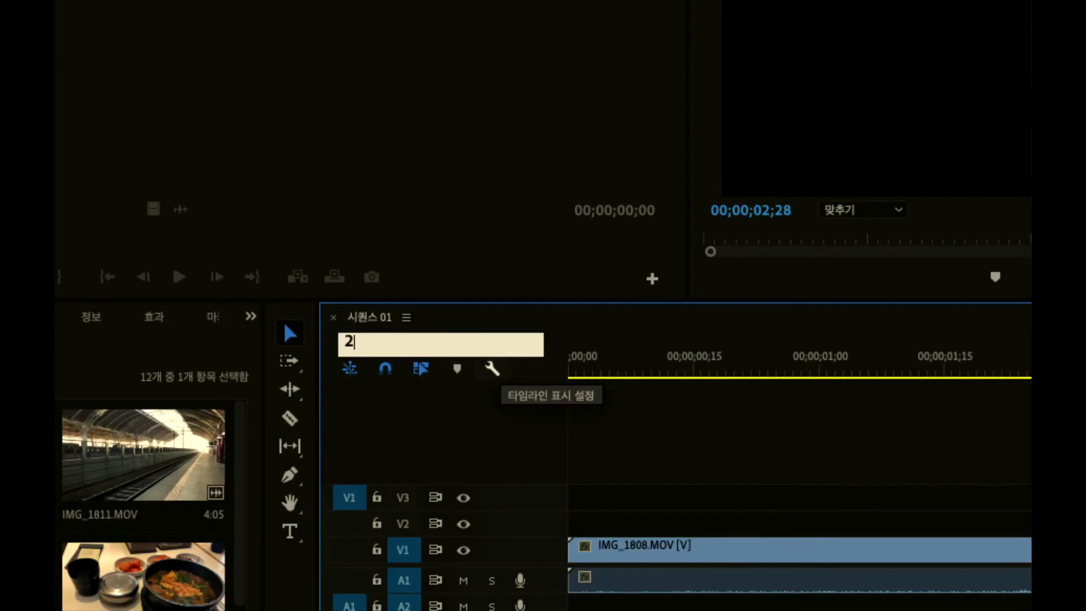
text(23)
key(Return)
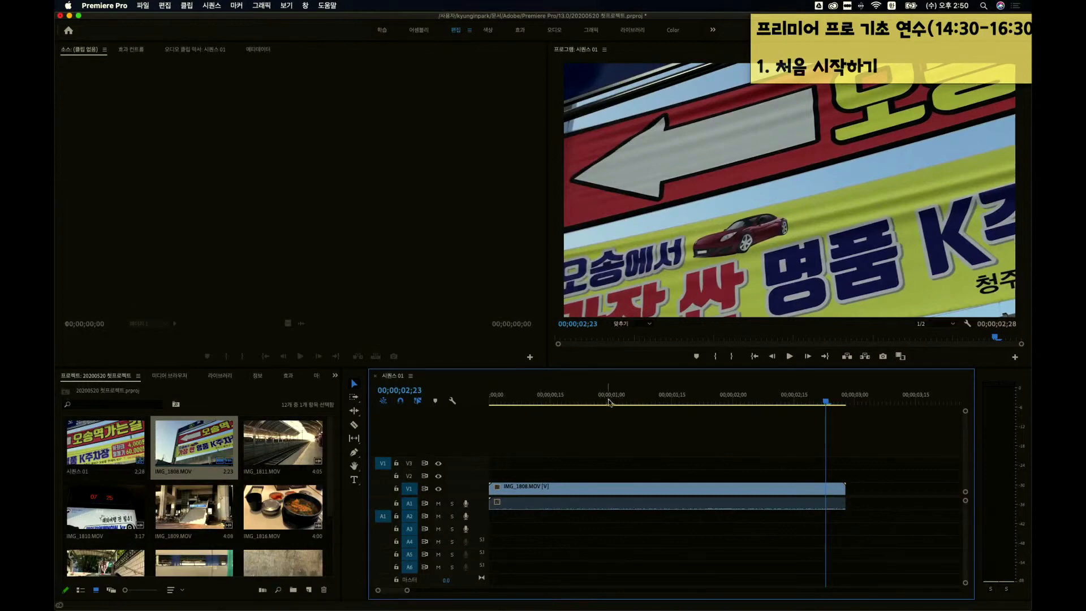
- Scrub the playhead along the timeline ruler to 00;00;01;08 and back to 00;00;01;05
drag(609, 400, 643, 402)
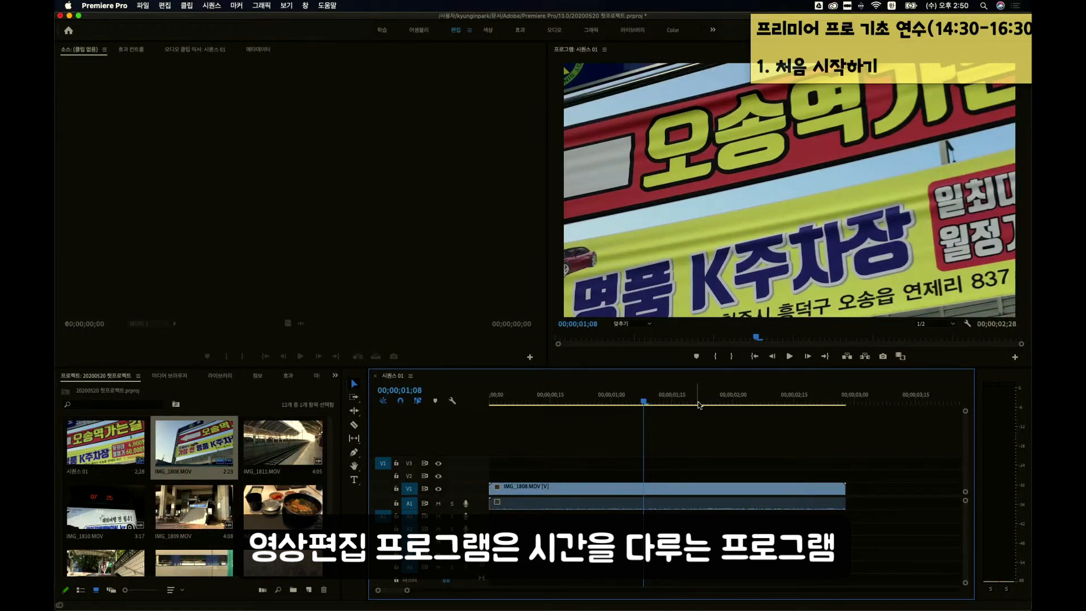
click(408, 391)
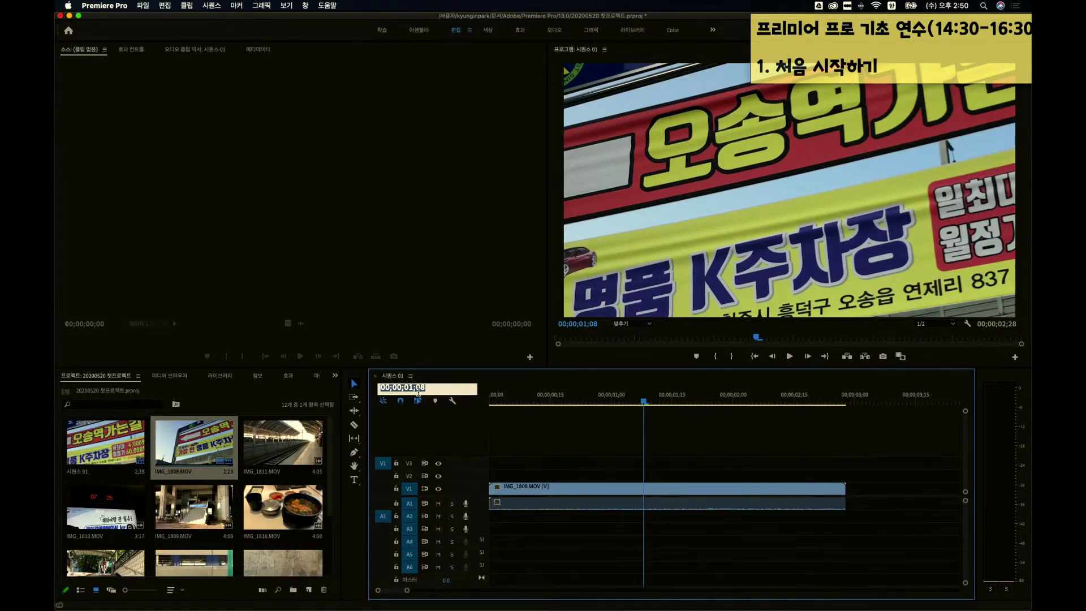
click(660, 402)
drag(660, 402, 631, 403)
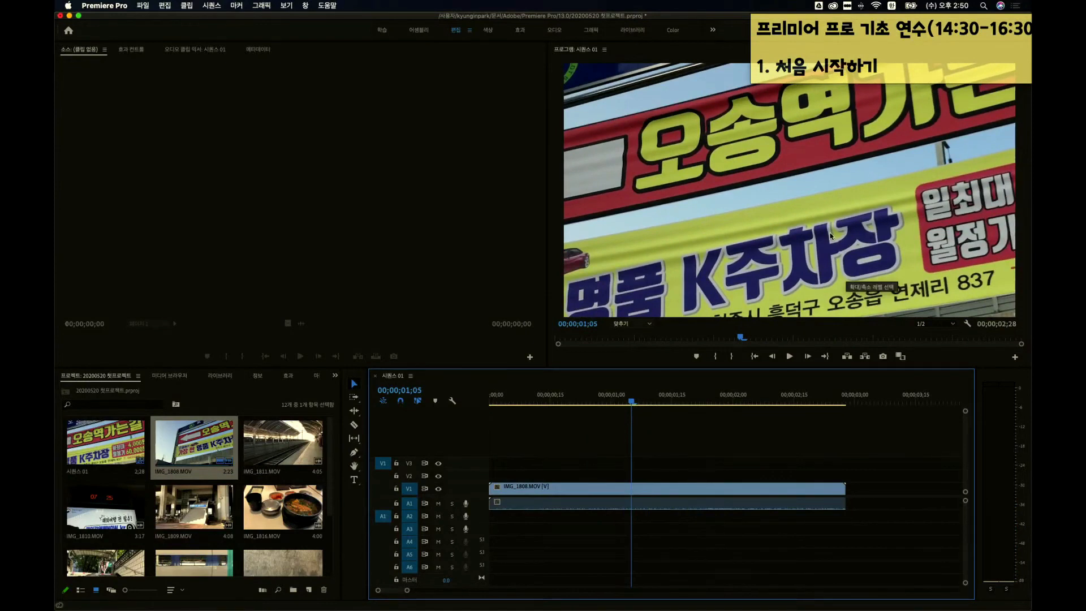
- Apply Scale to Frame Size to the IMG_1808.MOV clip on video track V1
click(632, 491)
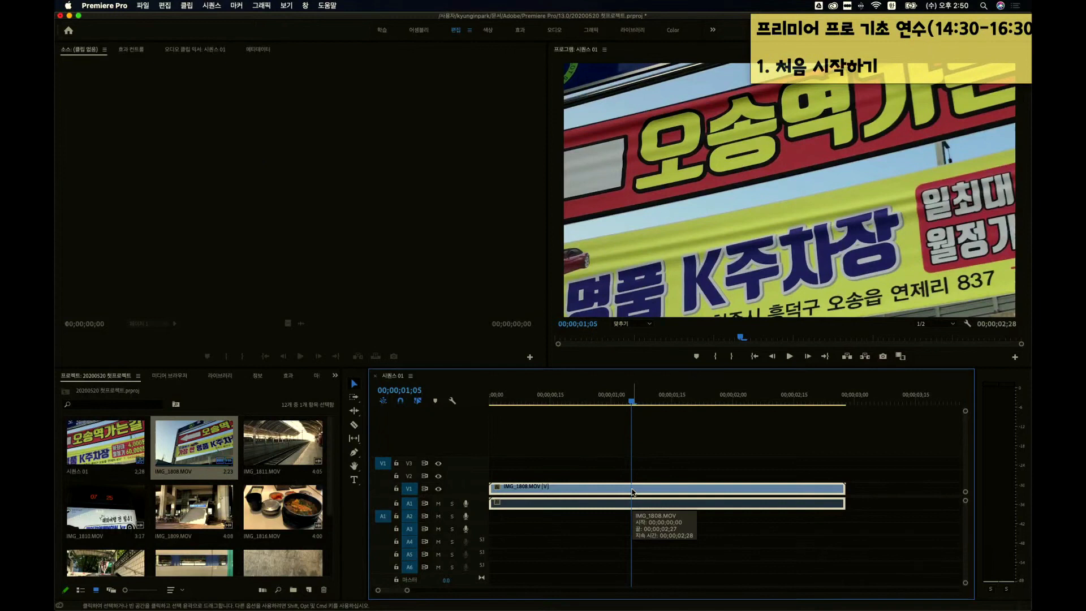
scroll(615, 486, up, 3)
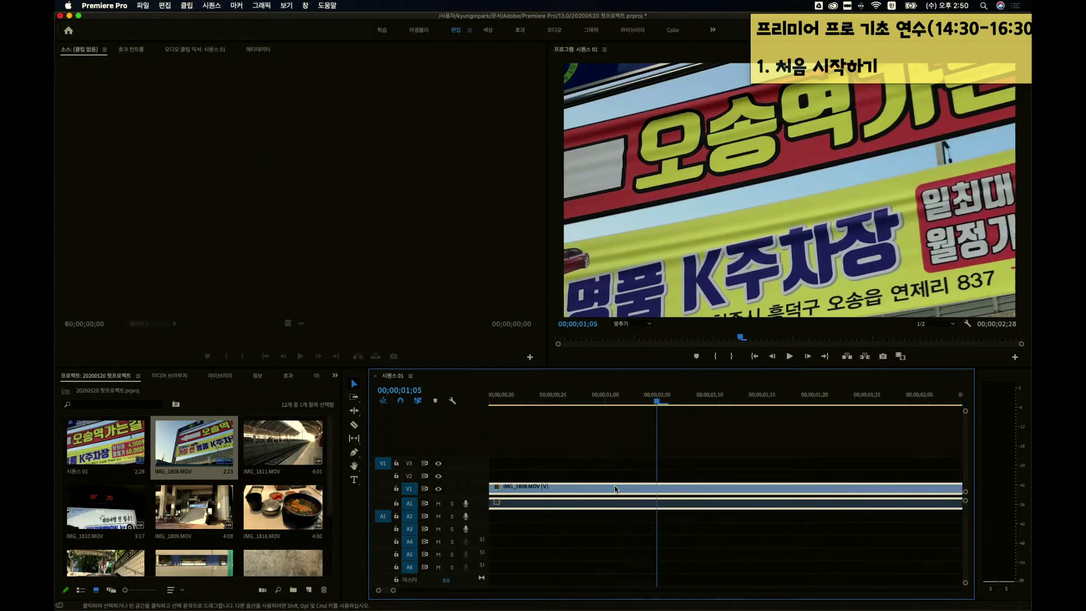
scroll(614, 486, down, 4)
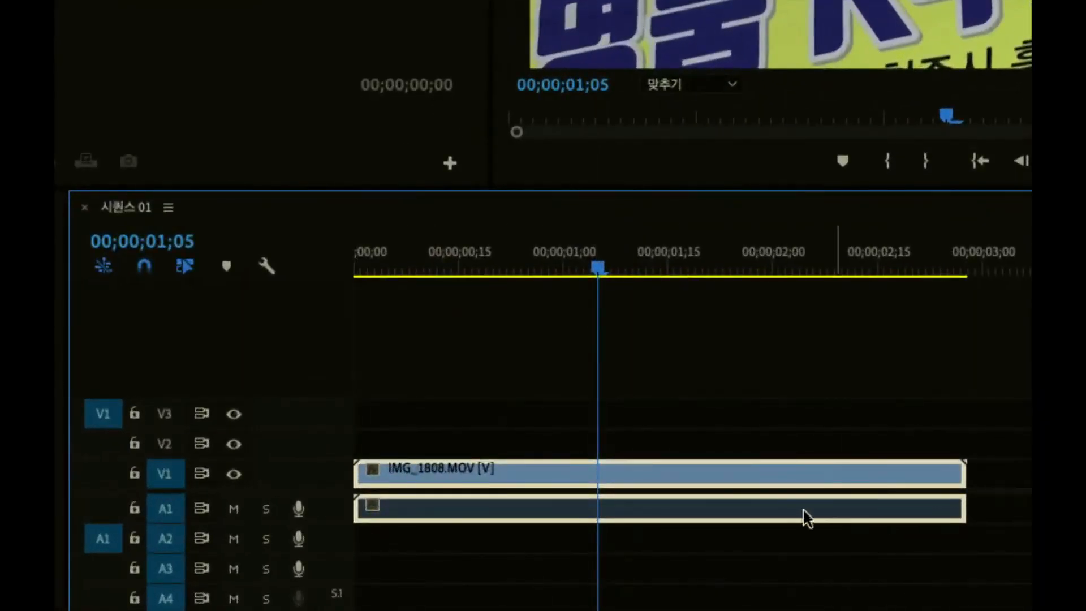
mouse_move(392, 470)
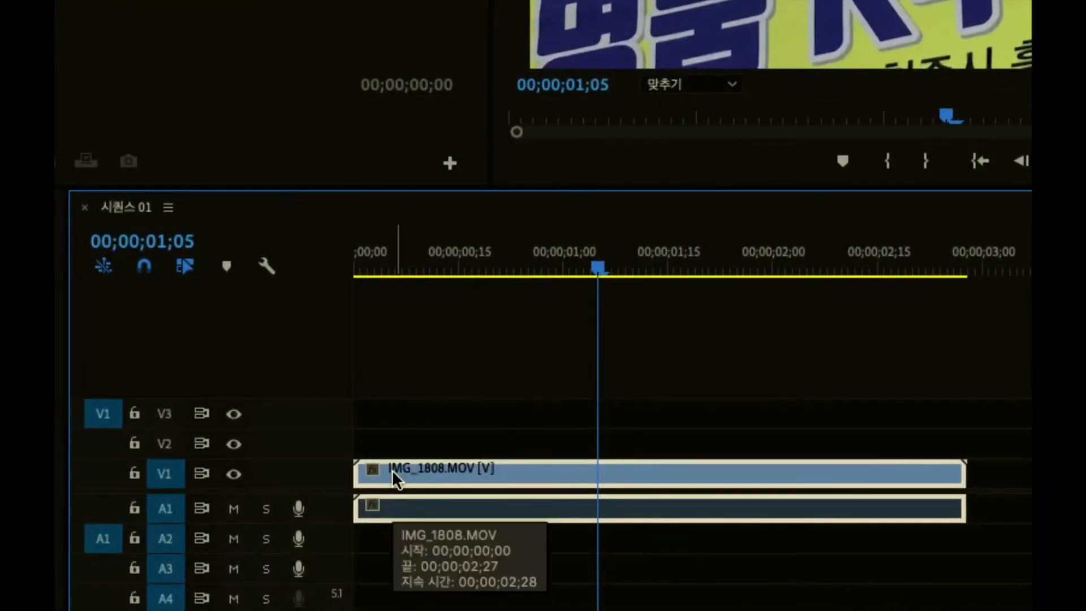
right_click(486, 477)
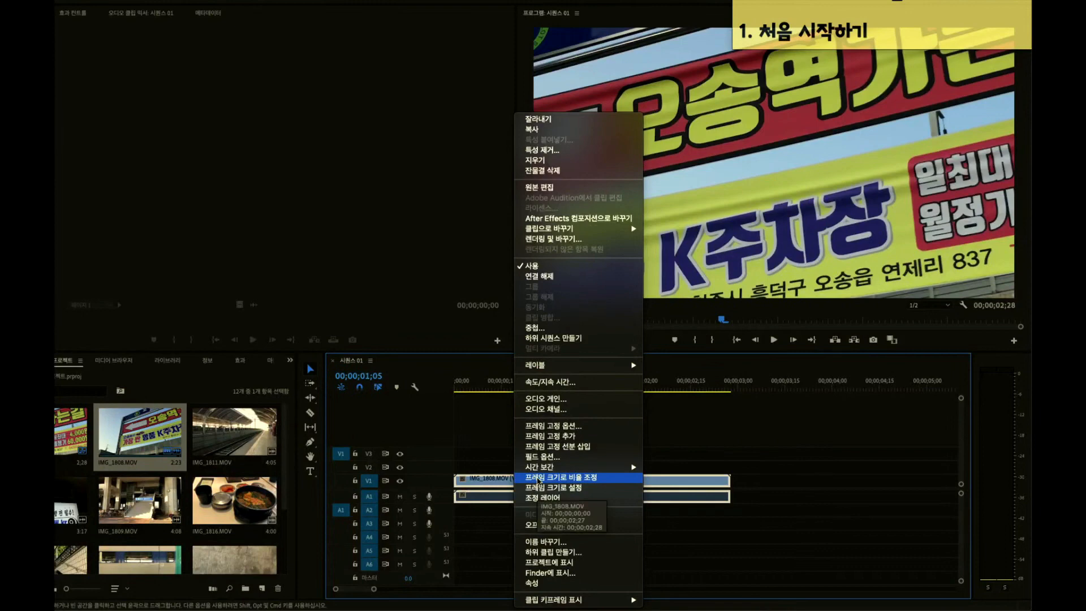
click(538, 480)
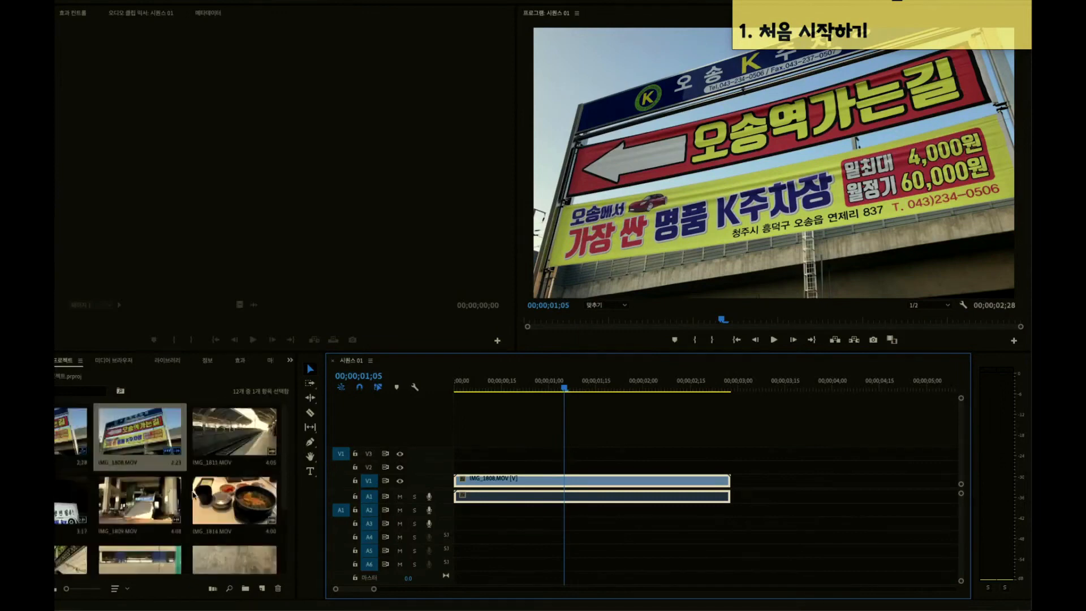
- Place the IMG_1809.MOV clip from the project bin on track V1 directly after IMG_1808.MOV
scroll(193, 492, down, 2)
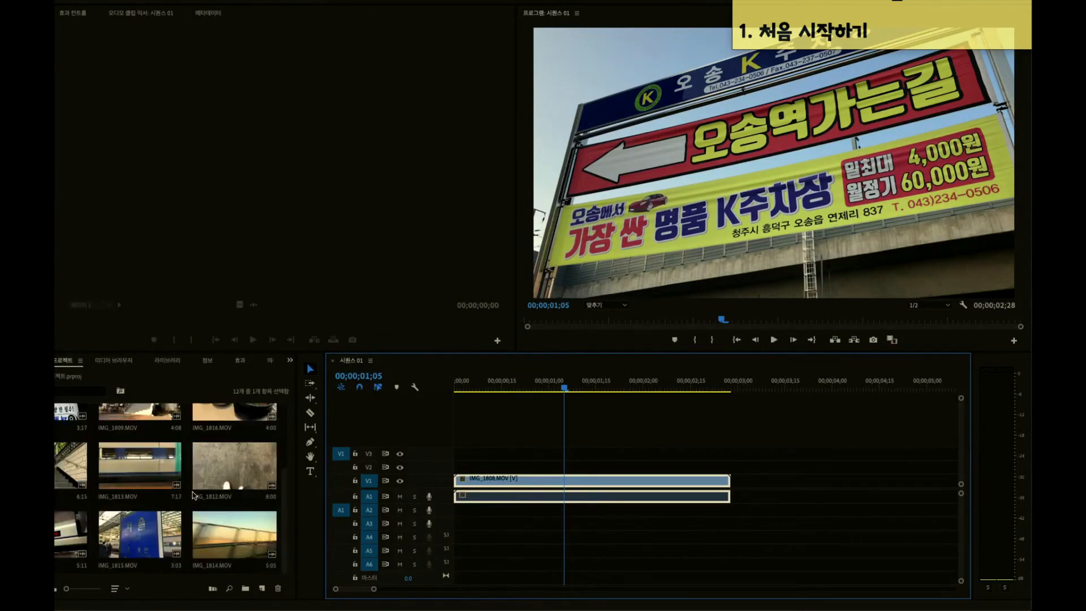
scroll(193, 496, up, 2)
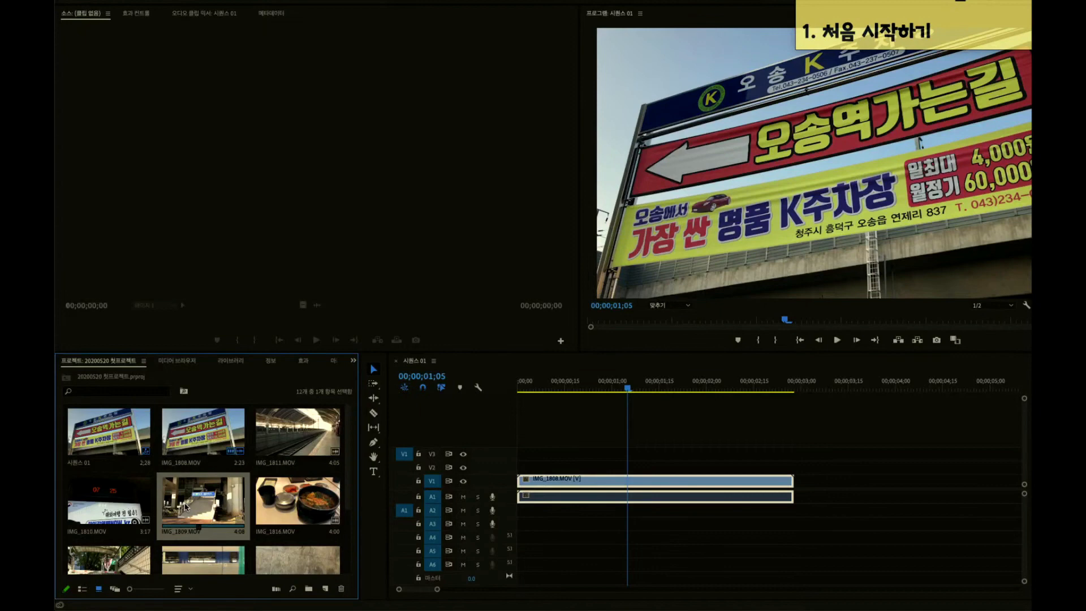
drag(185, 506, 799, 487)
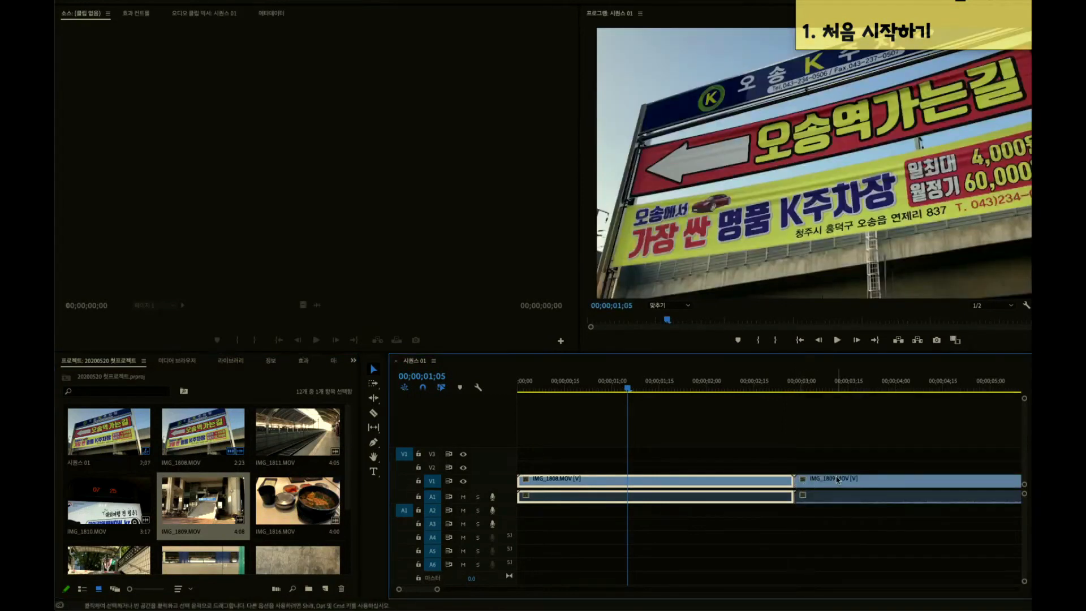
- Play the sequence from 00;00;02;25 across the cut into IMG_1809.MOV and stop at 00;00;04;08
click(785, 386)
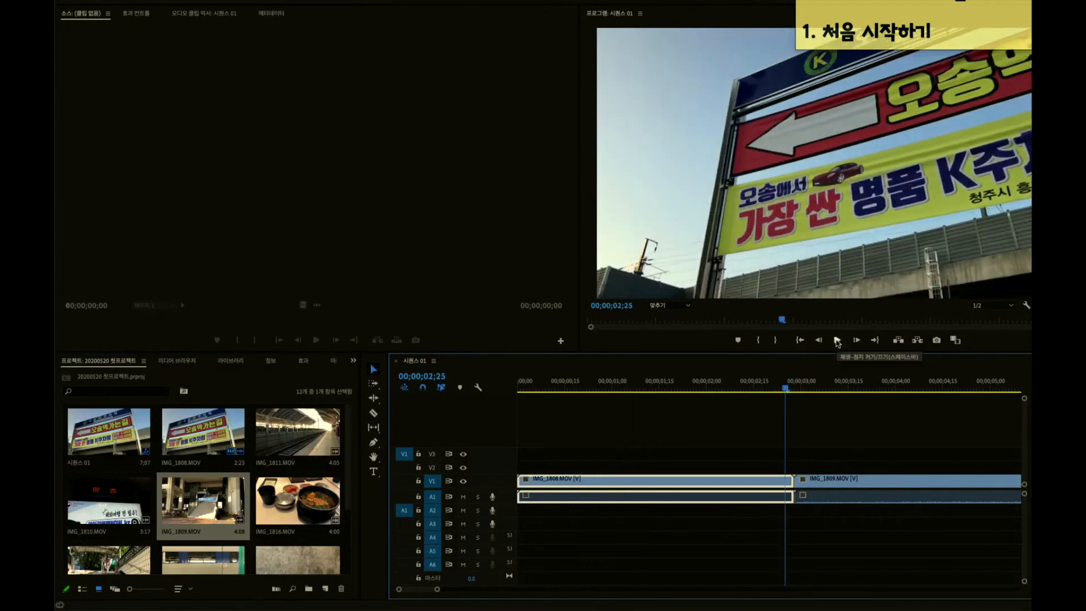
click(837, 340)
click(837, 342)
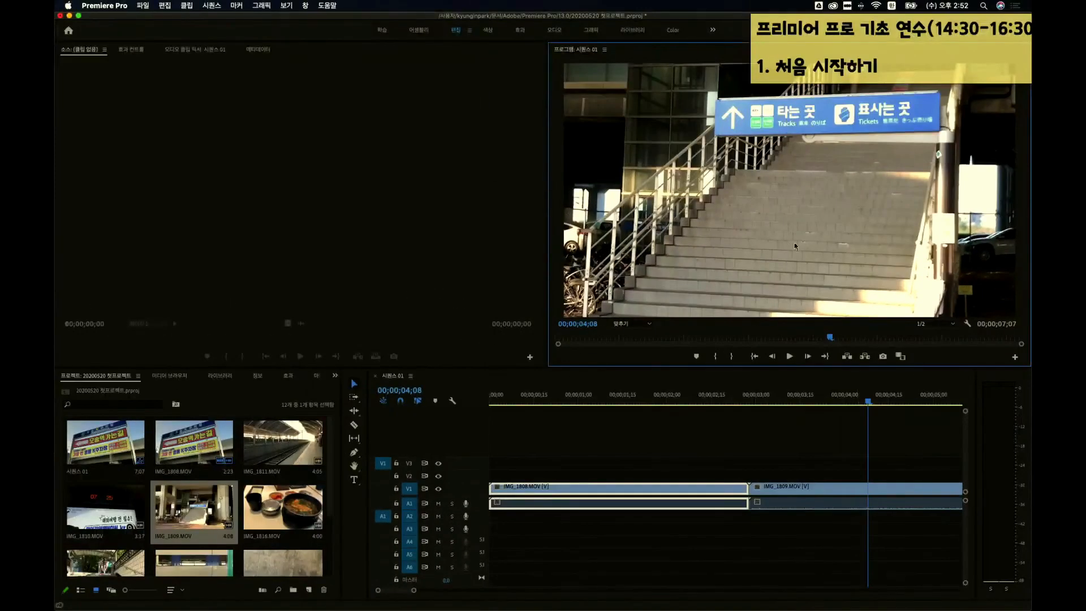
- Apply Scale to Frame Size to the IMG_1809.MOV clip on track V1 and scrub over it to check the framing
click(825, 490)
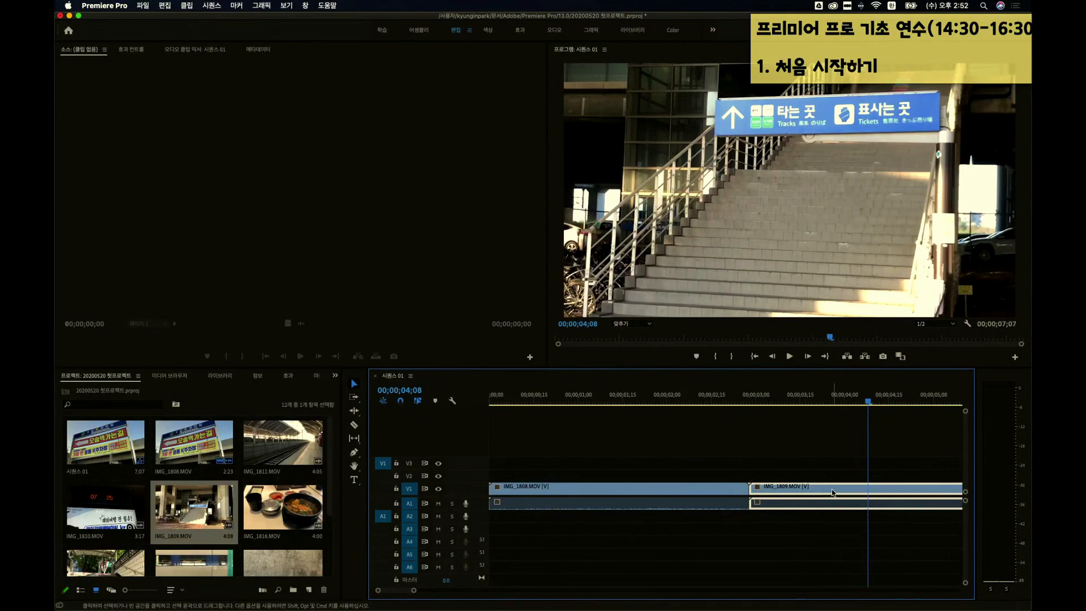
right_click(829, 490)
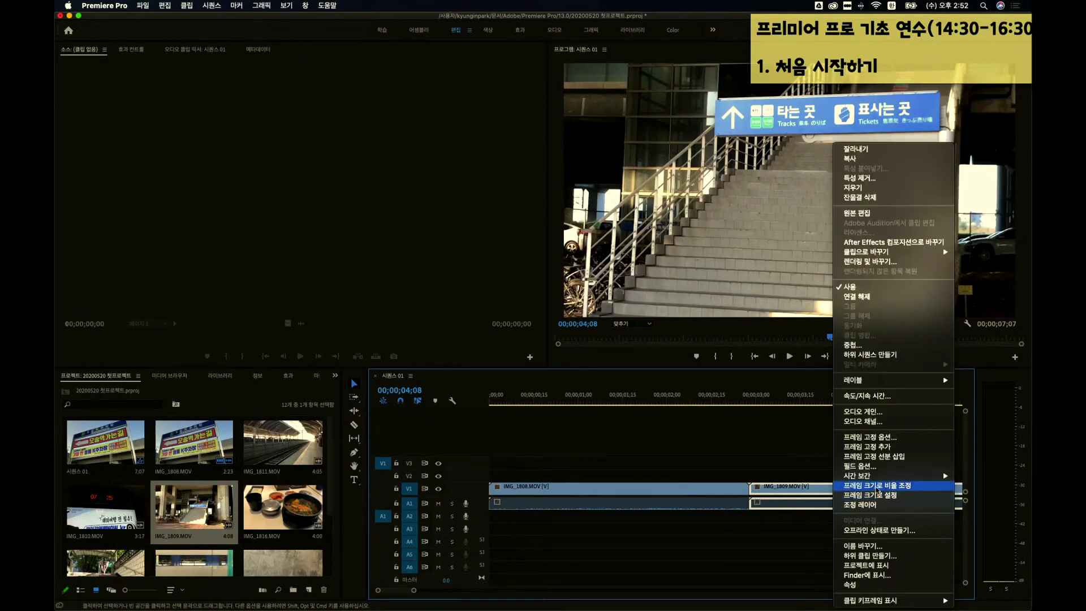
click(878, 489)
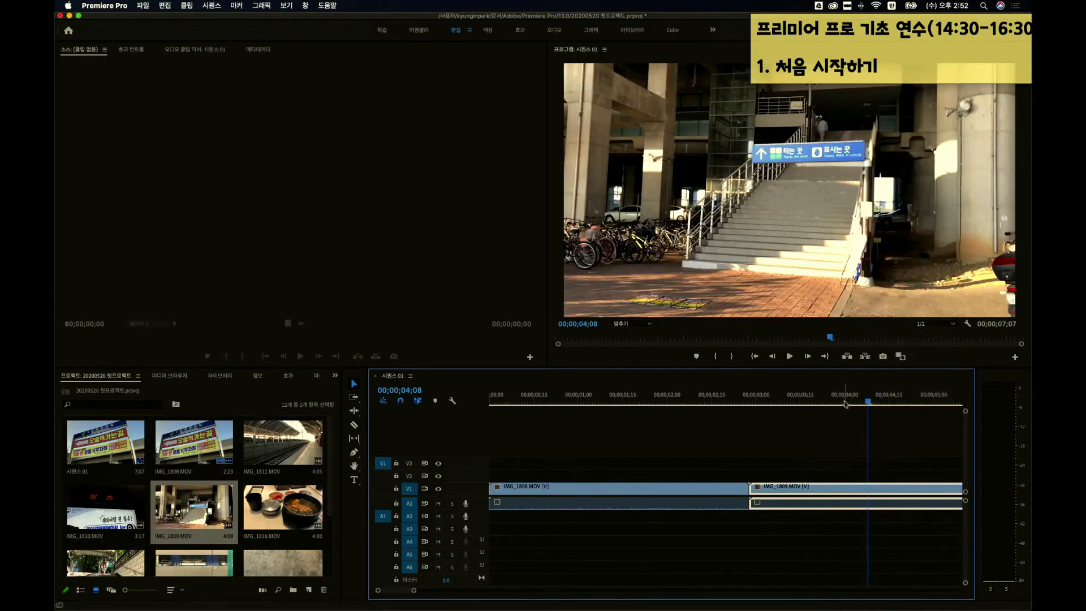
mouse_move(845, 404)
mouse_down()
mouse_move(807, 404)
mouse_move(866, 402)
mouse_up()
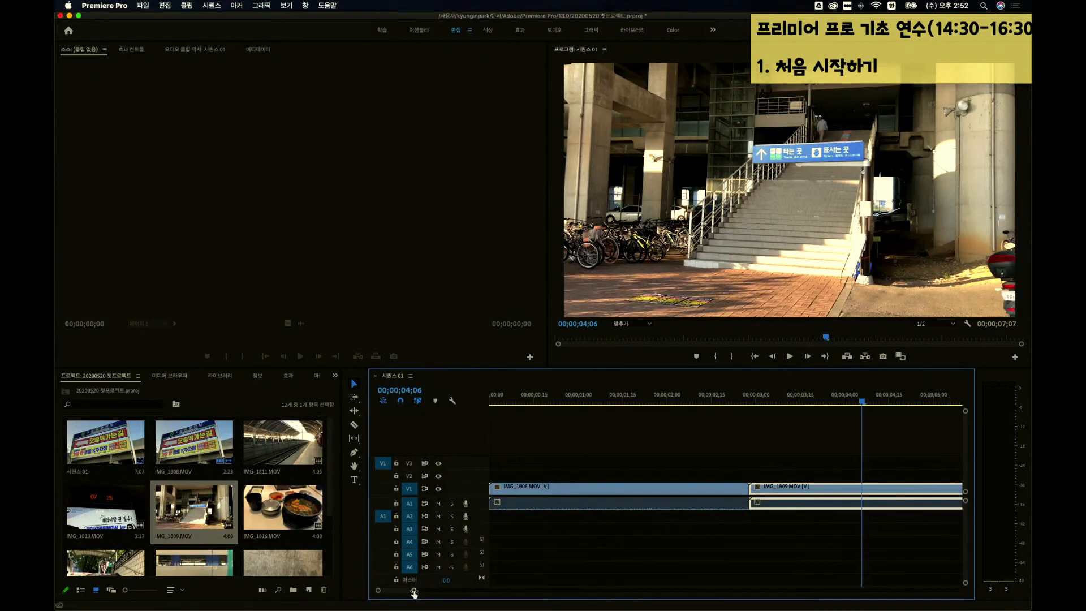
- Add IMG_1811.MOV and IMG_1810.MOV after IMG_1809.MOV on track V1, and apply Scale to Frame Size to both
drag(414, 591, 486, 599)
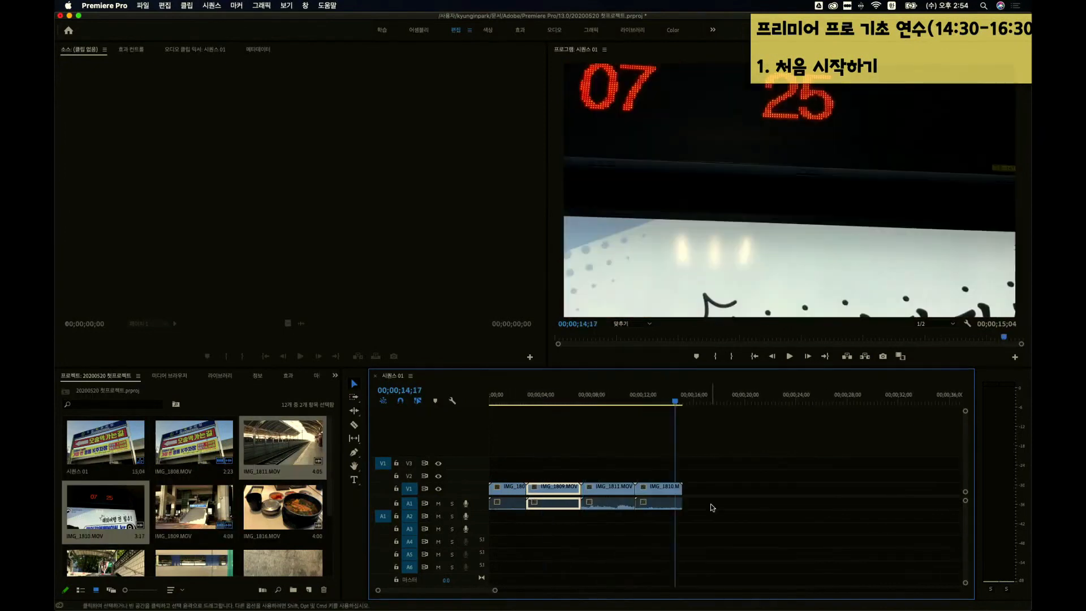
drag(656, 495, 614, 478)
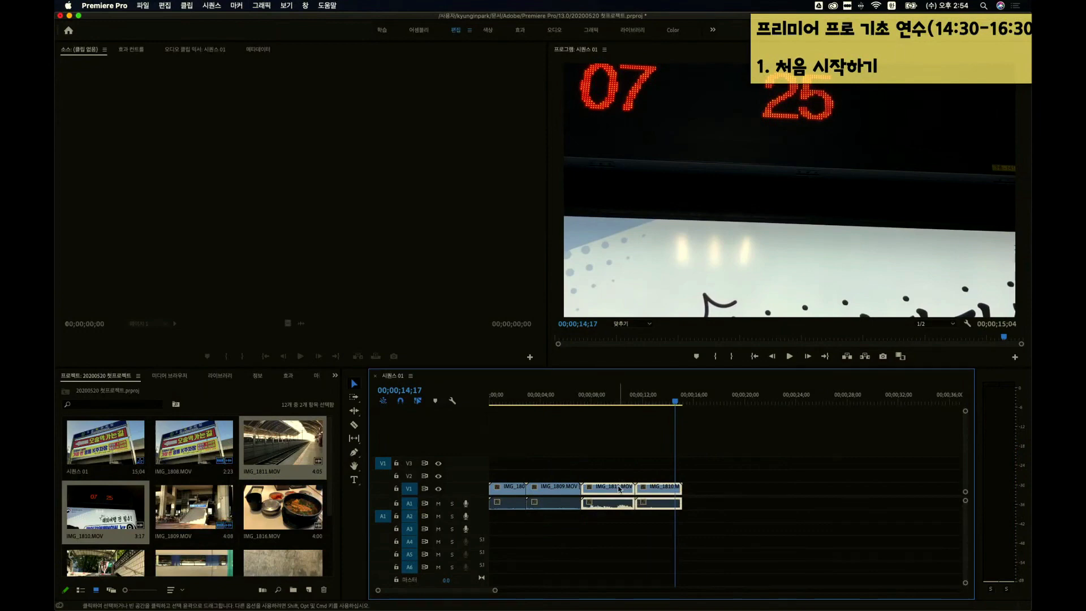
right_click(621, 490)
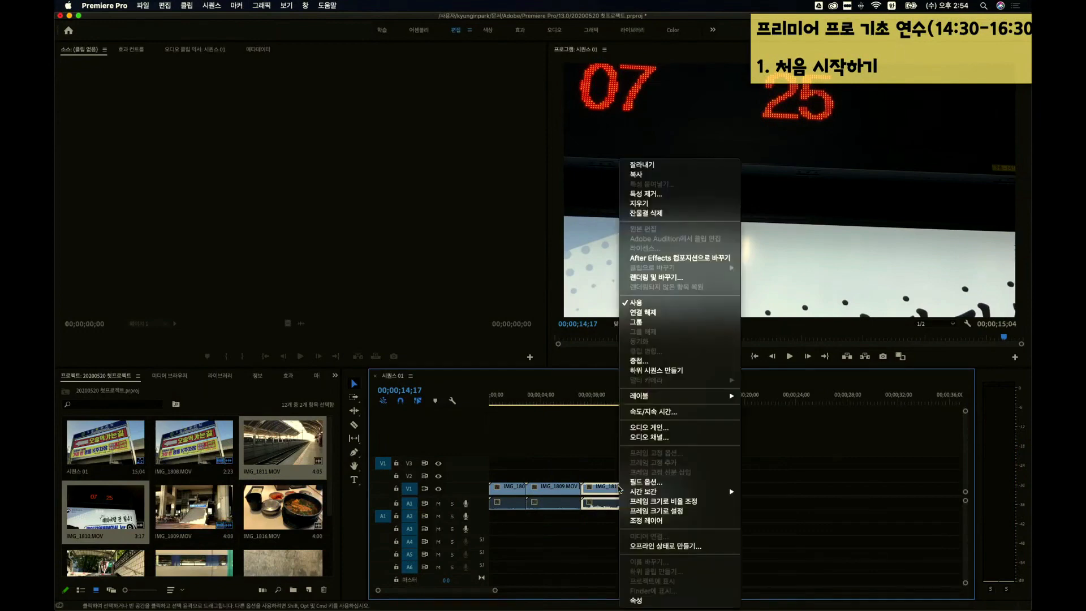
click(658, 502)
click(613, 400)
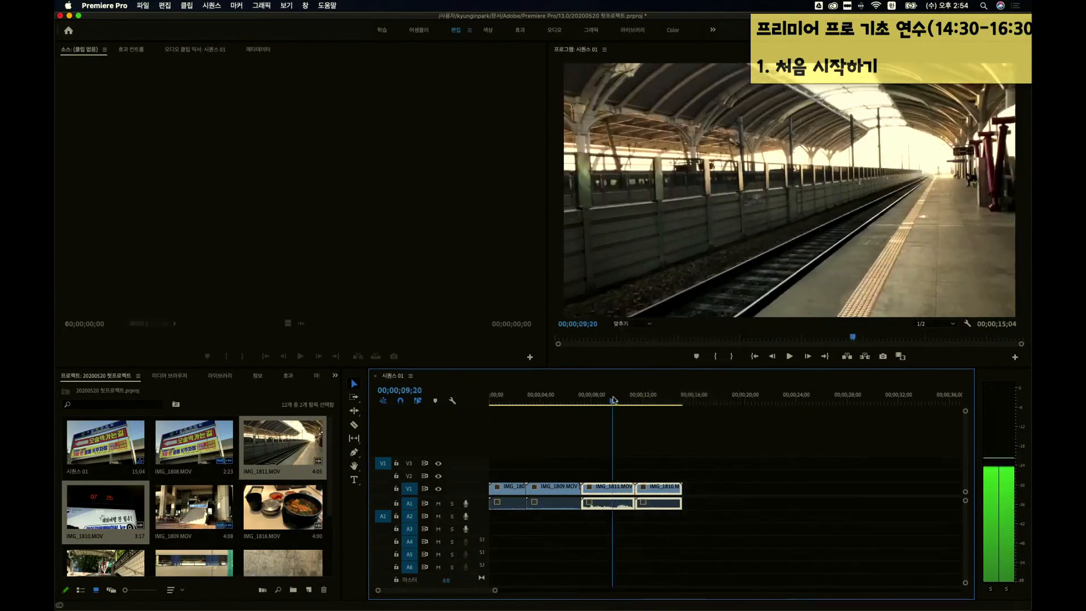
drag(614, 399, 641, 402)
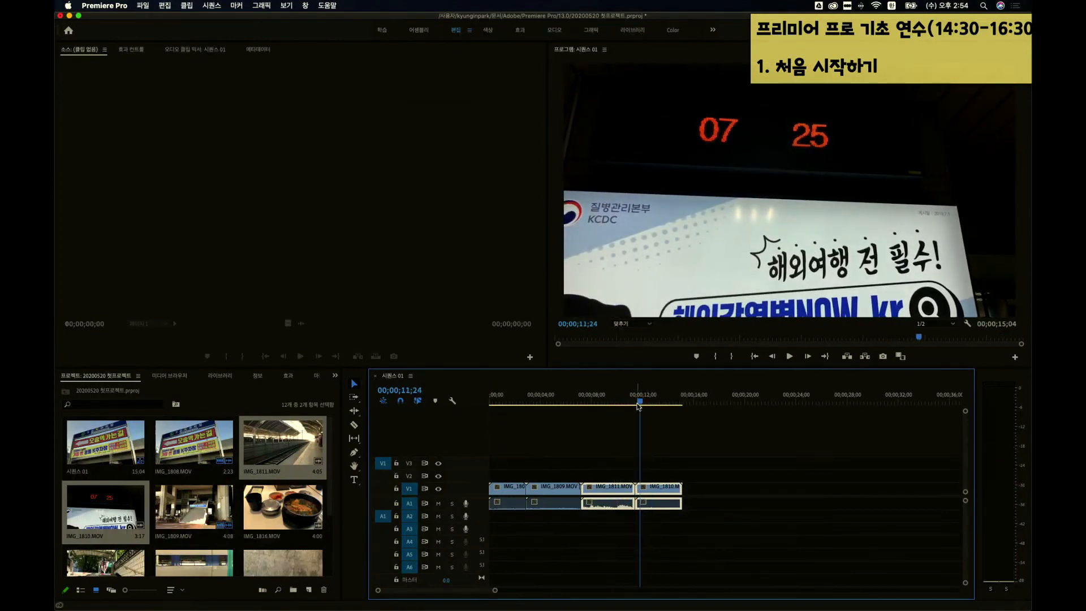
click(697, 489)
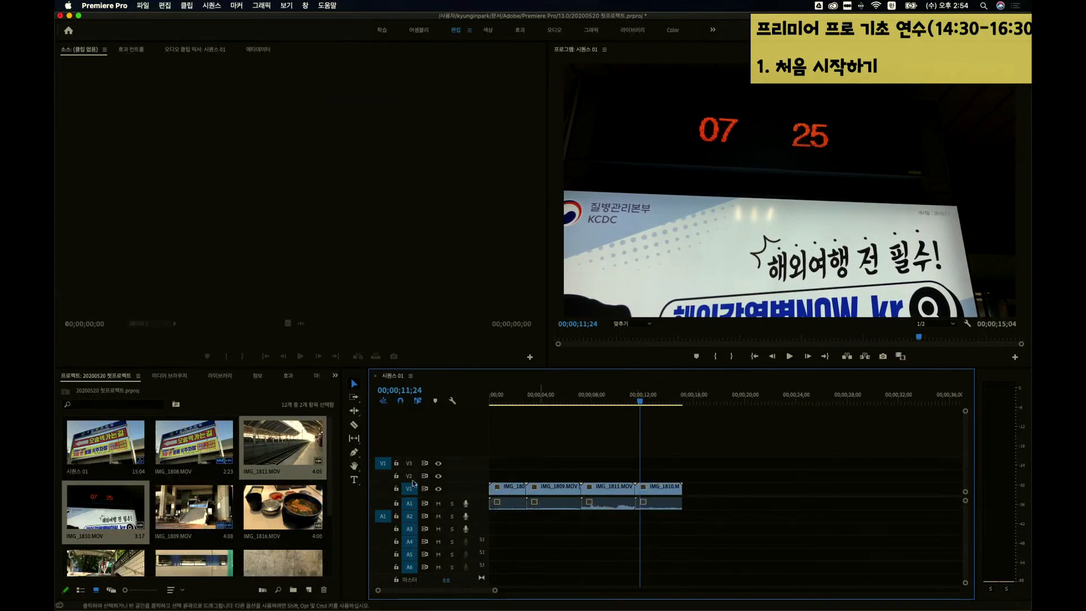
- Select the IMG_1809.MOV clip in the project bin and save the project
click(190, 502)
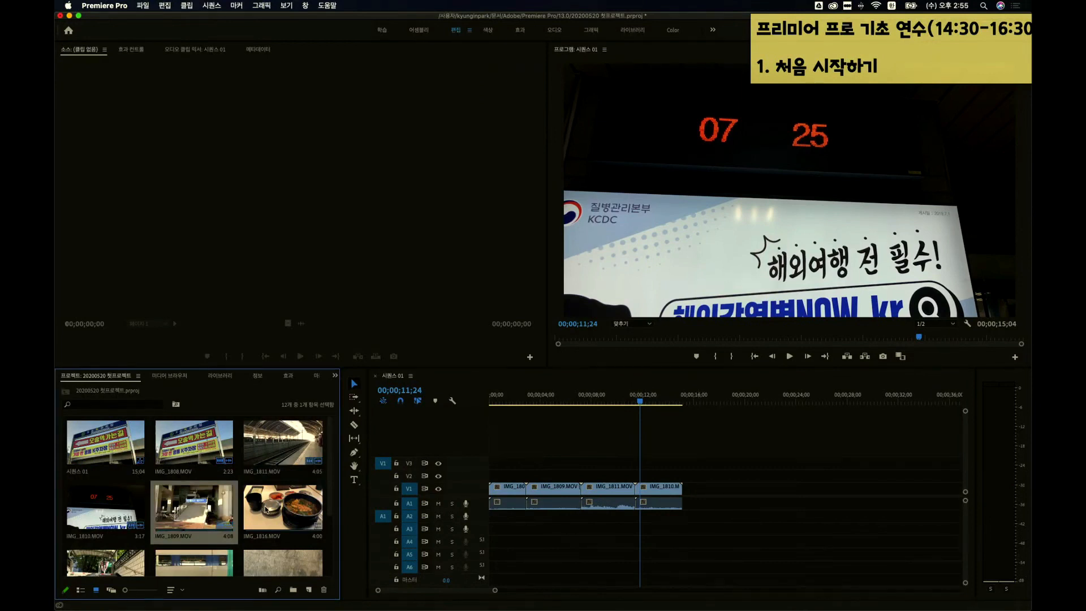
key(cmd+s)
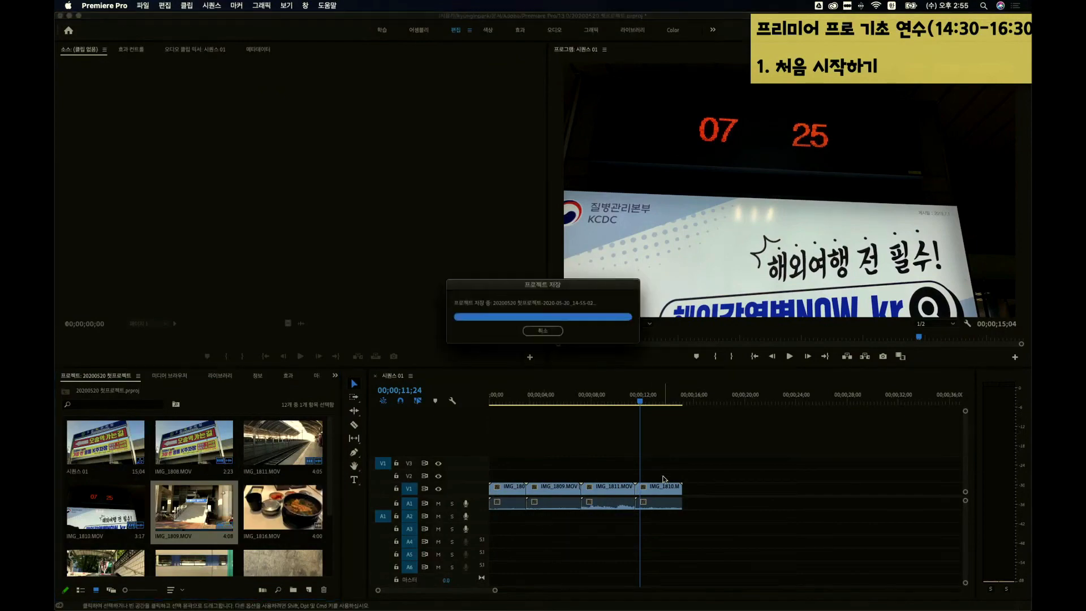